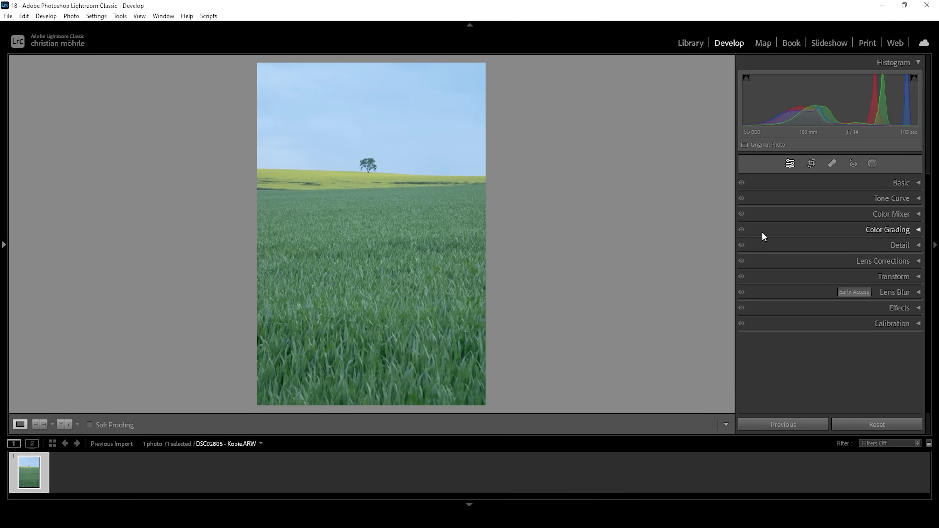
Step: Tighten the crop slightly at the bottom and right, keeping the original proportions
{"action": "left_click", "coordinate": [812, 163]}
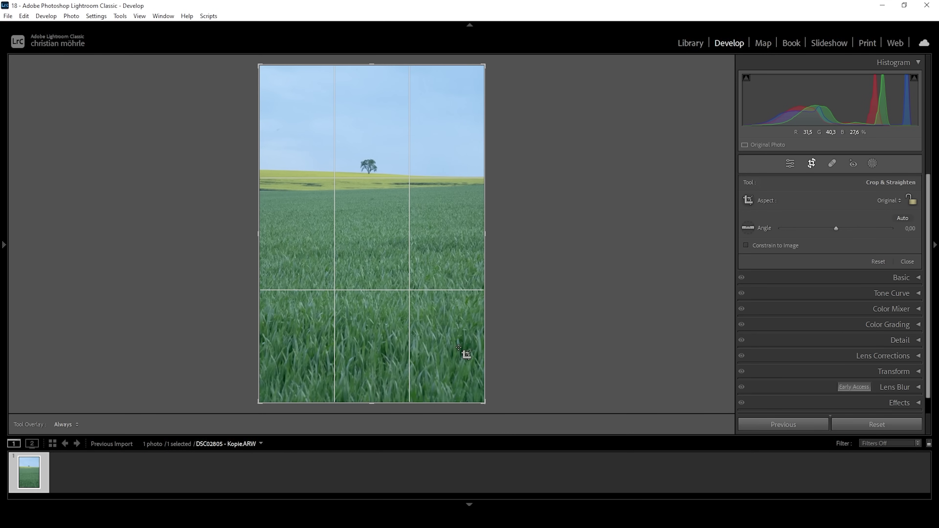
{"action": "left_click_drag", "start_coordinate": [483, 402], "coordinate": [481, 401]}
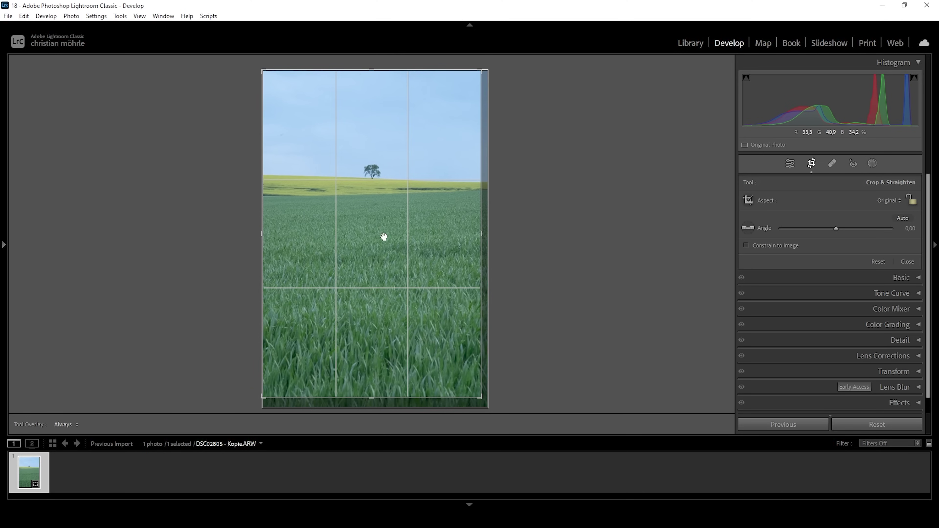
{"action": "left_click", "coordinate": [811, 163]}
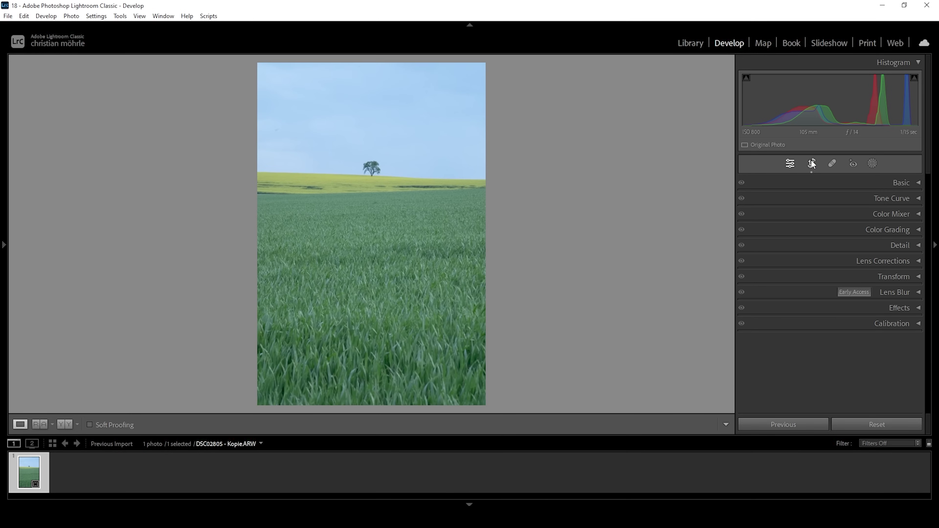
Step: Apply the Adobe Landscape profile and warm the white balance temperature to about 7249
{"action": "left_click", "coordinate": [889, 183]}
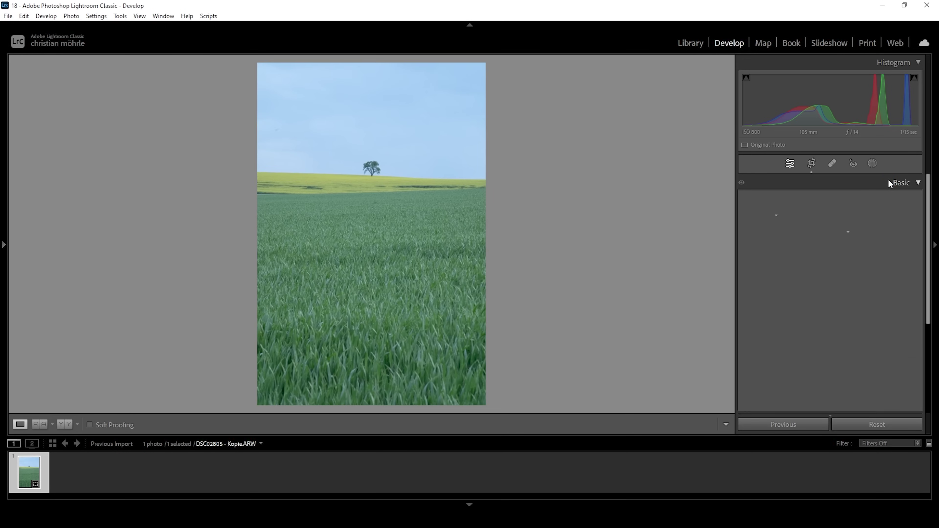
{"action": "scroll", "coordinate": [860, 203], "scroll_direction": "down", "scroll_amount": 1}
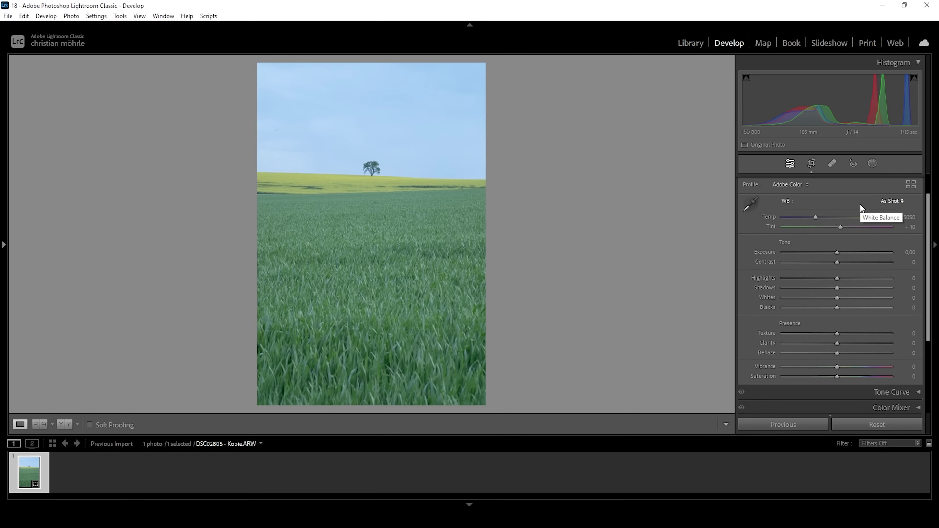
{"action": "scroll", "coordinate": [859, 204], "scroll_direction": "up", "scroll_amount": 1}
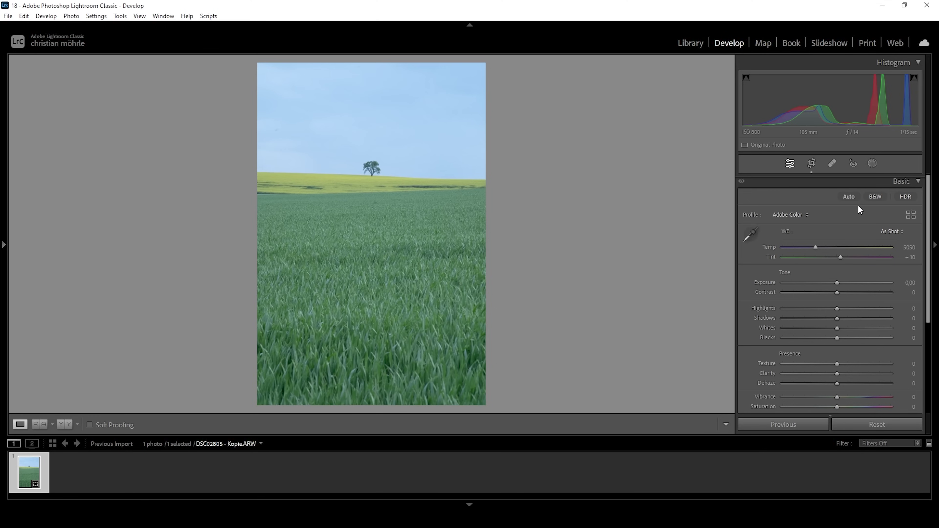
{"action": "left_click", "coordinate": [806, 215]}
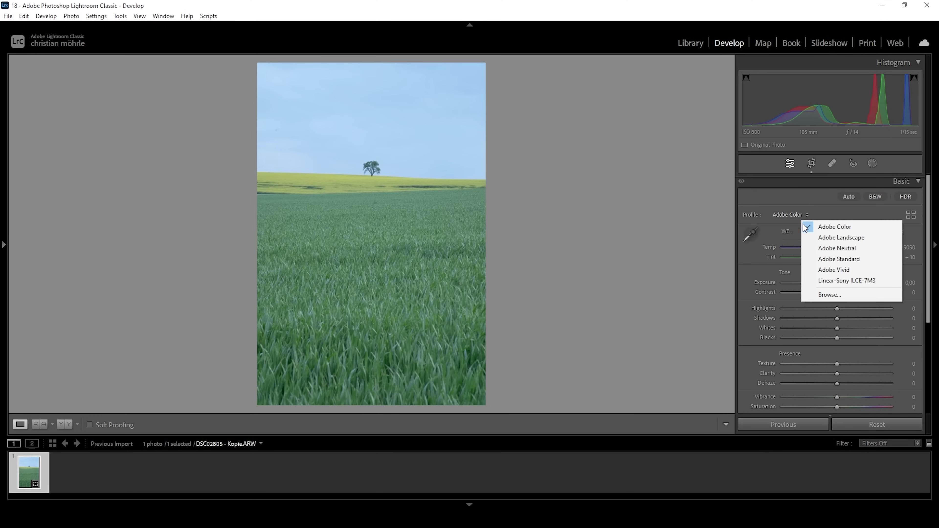
{"action": "left_click", "coordinate": [814, 234]}
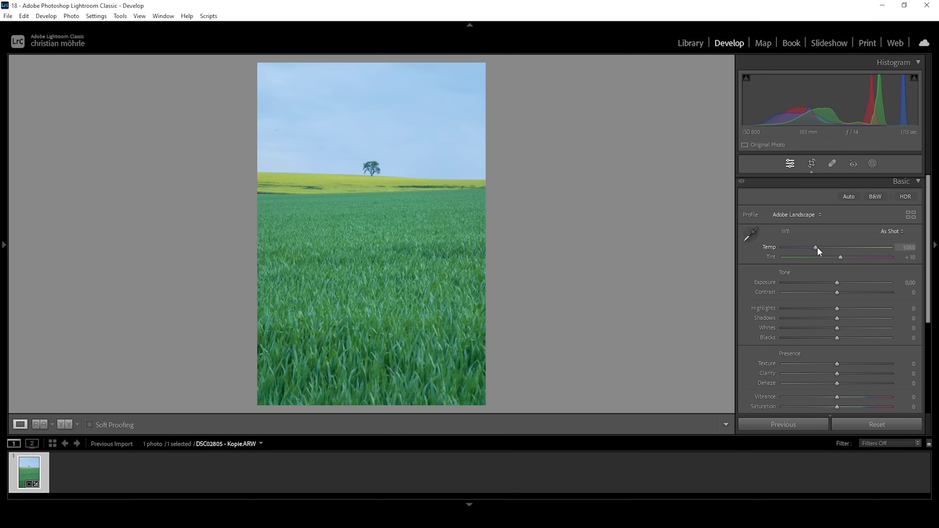
{"action": "left_click_drag", "start_coordinate": [817, 248], "coordinate": [840, 250]}
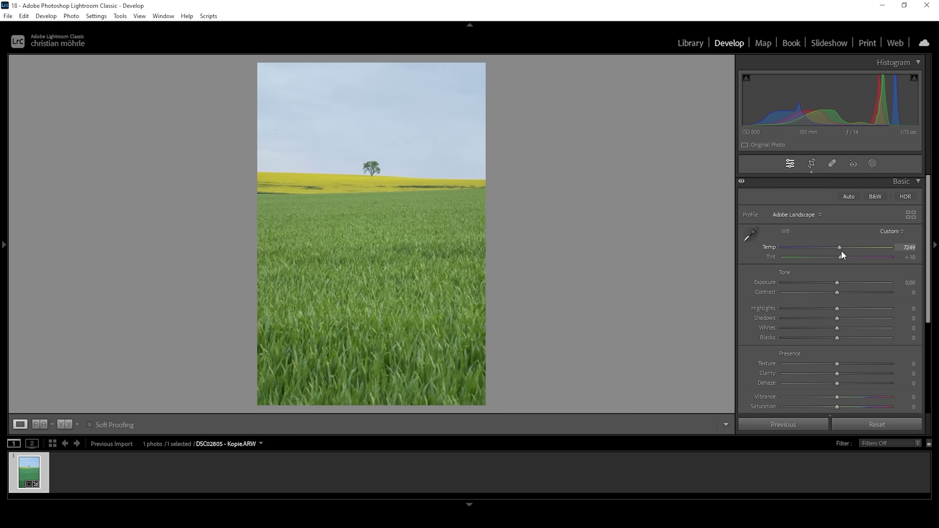
Step: Fine-tune the white balance to Temp 7158 and Tint +18
{"action": "left_click_drag", "start_coordinate": [841, 250], "coordinate": [840, 252]}
{"action": "left_click_drag", "start_coordinate": [843, 257], "coordinate": [844, 258]}
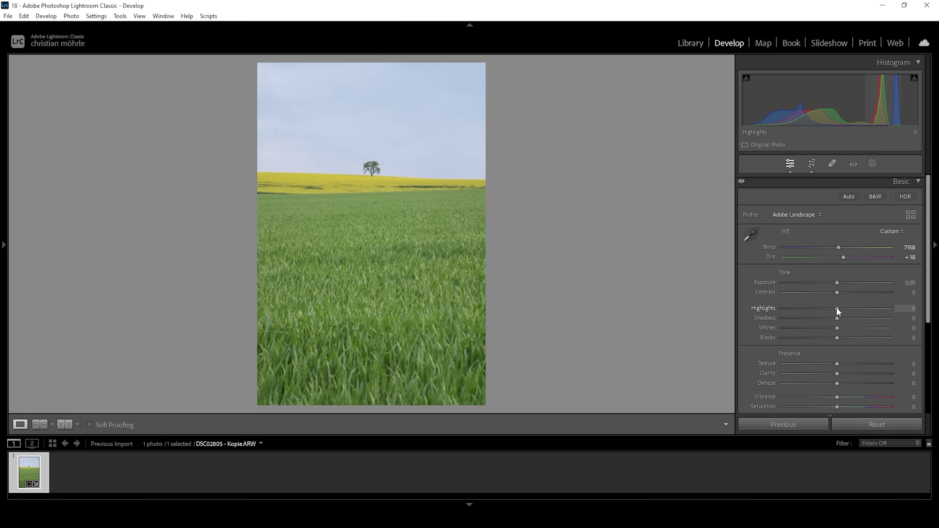
Step: Set Highlights −15, Shadows −13, Whites +8 and Blacks −9, then disable Basic to compare
{"action": "left_click_drag", "start_coordinate": [836, 307], "coordinate": [763, 306]}
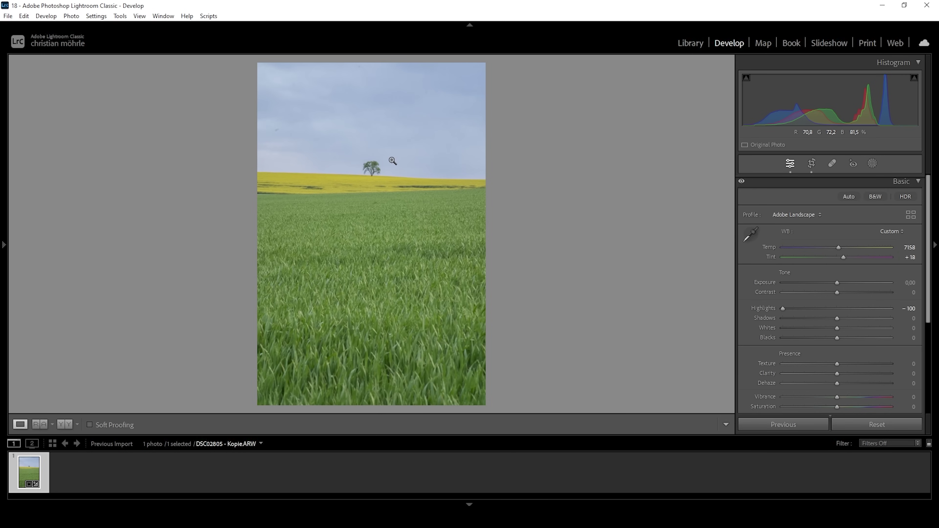
{"action": "double_click", "coordinate": [781, 308]}
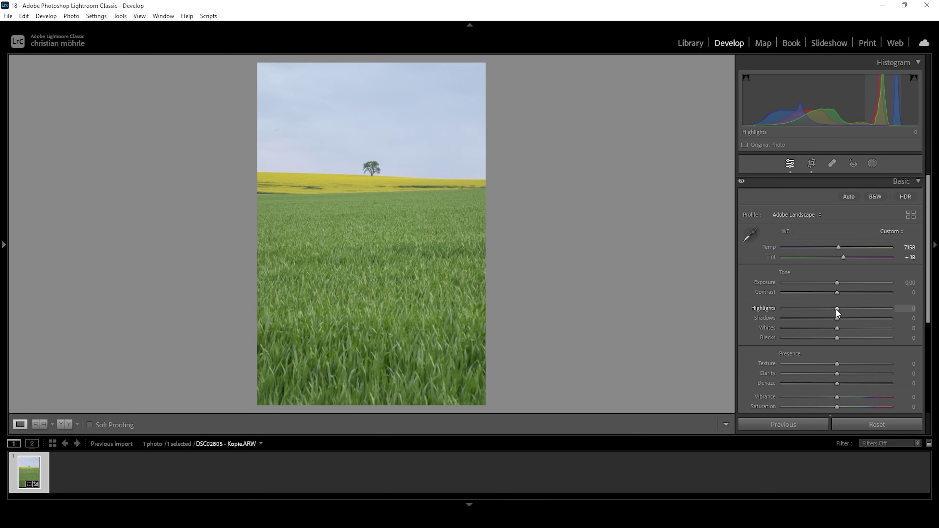
{"action": "left_click_drag", "start_coordinate": [836, 309], "coordinate": [824, 312]}
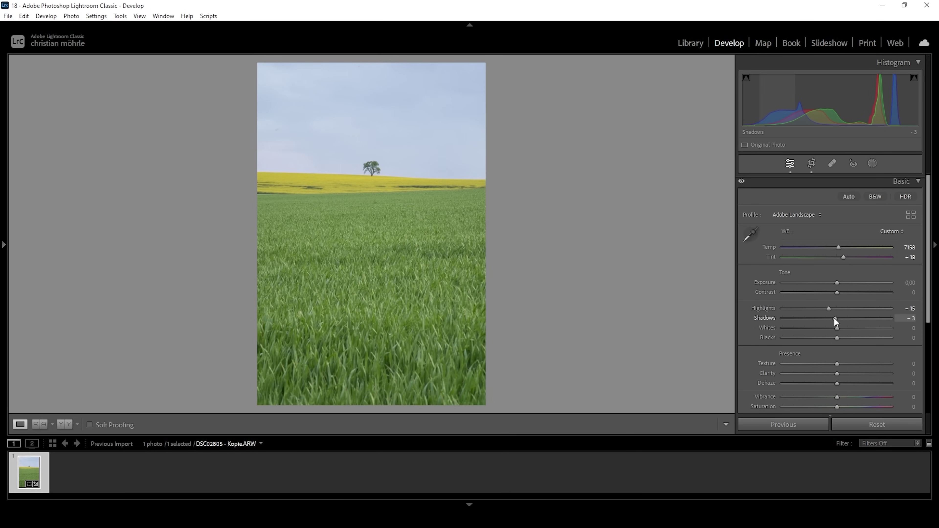
{"action": "left_click_drag", "start_coordinate": [832, 318], "coordinate": [831, 319]}
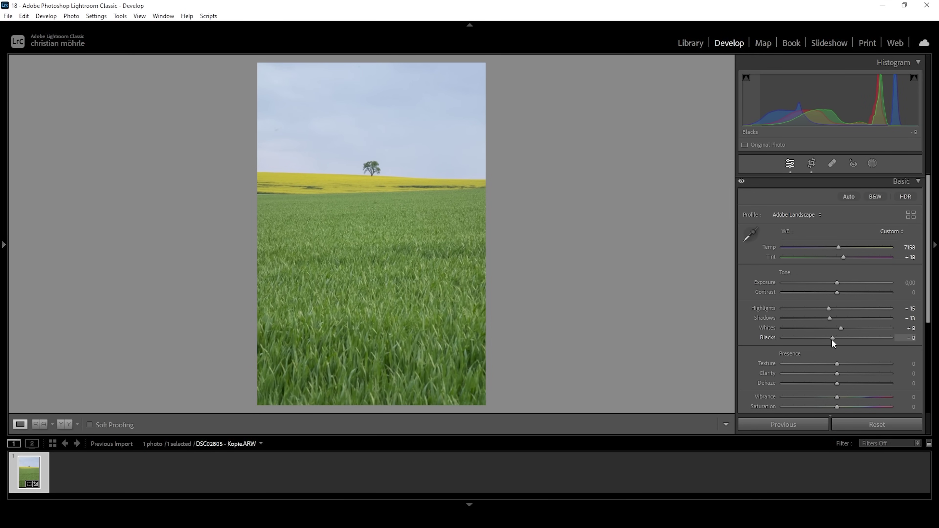
{"action": "left_click_drag", "start_coordinate": [832, 340], "coordinate": [831, 340]}
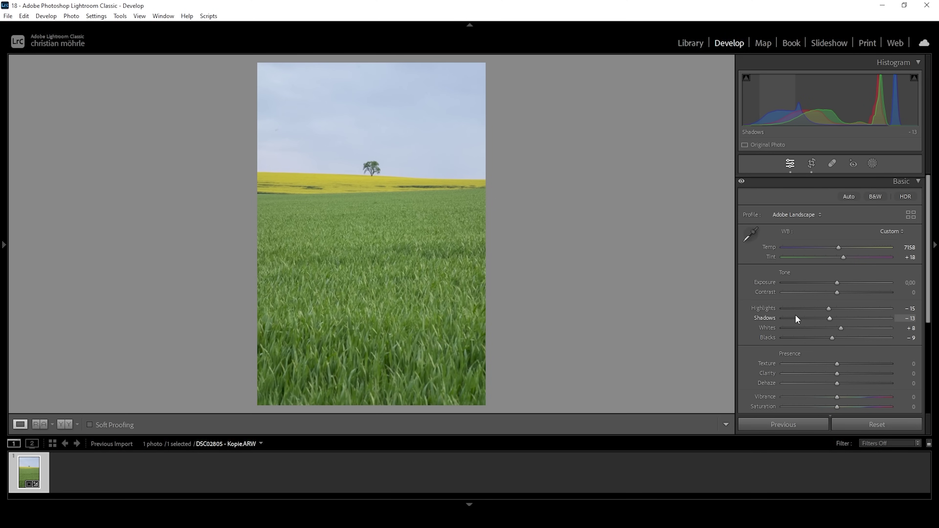
{"action": "left_click", "coordinate": [742, 183]}
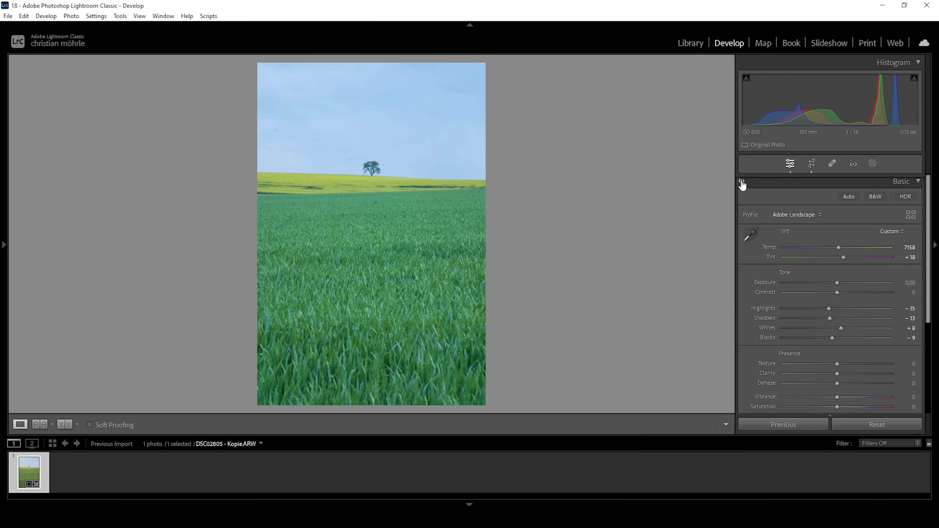
Step: Re-enable Basic, set Texture +6, Clarity +3, Dehaze +2, Vibrance +7, and compare Before/After
{"action": "left_click", "coordinate": [741, 183]}
{"action": "scroll", "coordinate": [799, 246], "scroll_direction": "down", "scroll_amount": 1}
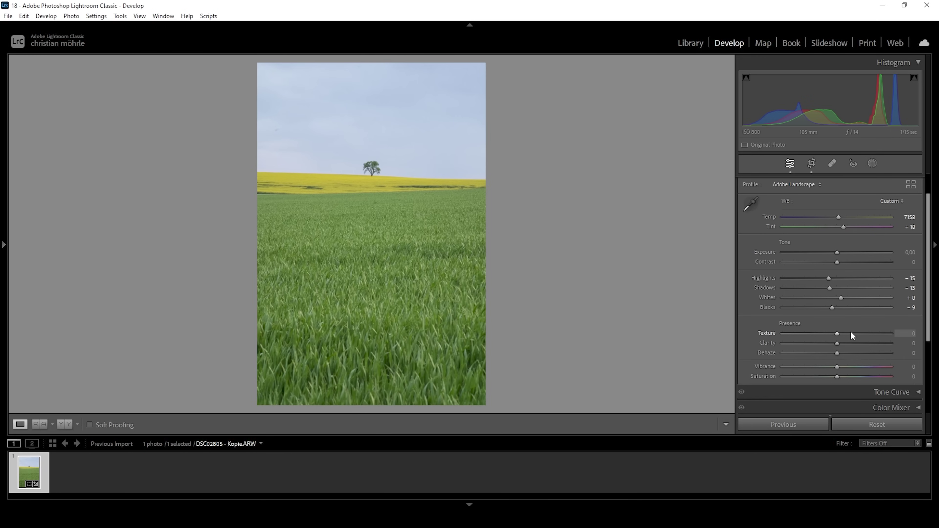
{"action": "left_click_drag", "start_coordinate": [839, 331], "coordinate": [840, 332]}
{"action": "left_click_drag", "start_coordinate": [839, 344], "coordinate": [840, 343]}
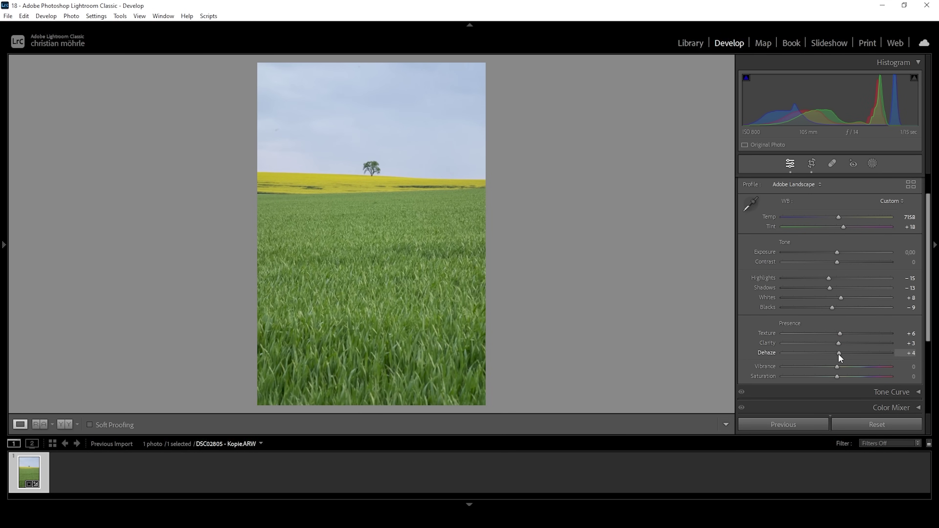
{"action": "left_click_drag", "start_coordinate": [839, 354], "coordinate": [836, 354]}
{"action": "left_click", "coordinate": [841, 366]}
{"action": "key", "text": "y"}
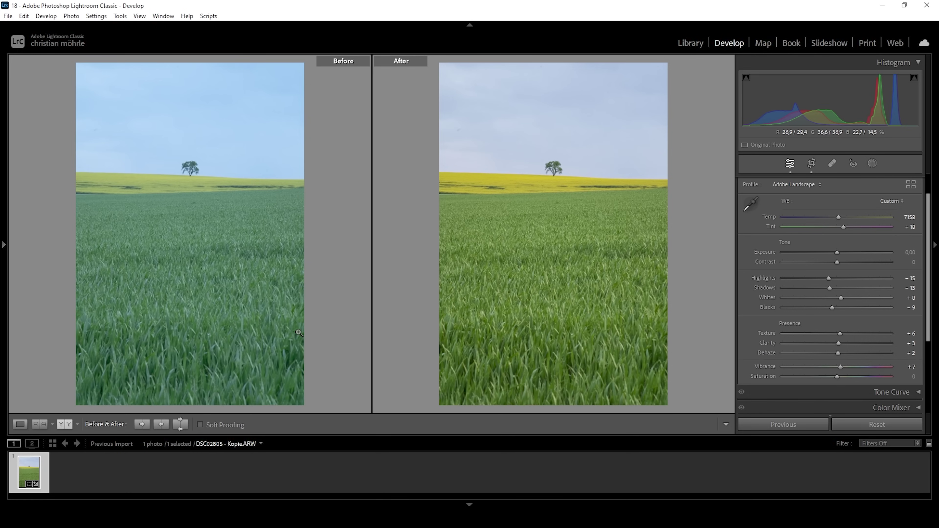
{"action": "left_click", "coordinate": [20, 424]}
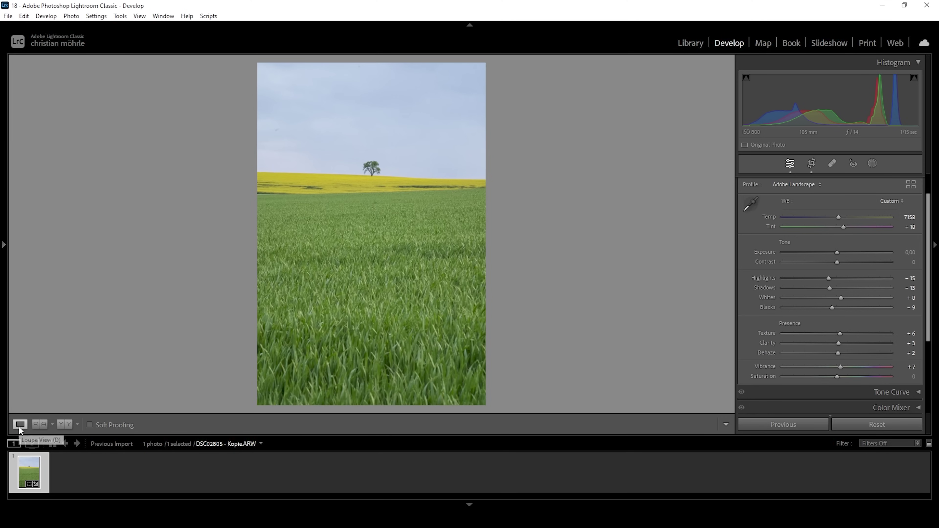
Step: Create Mask 1, a Select Sky mask covering the sky above the hill
{"action": "left_click", "coordinate": [870, 163]}
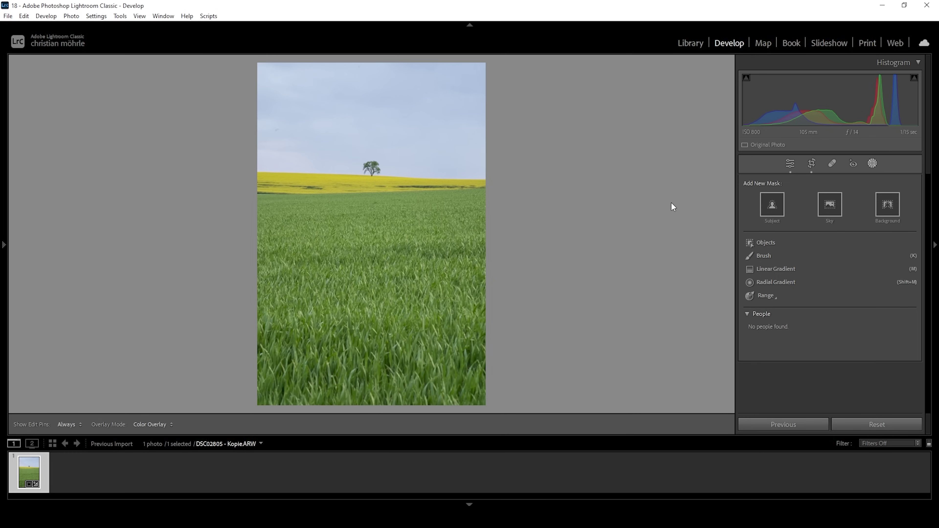
{"action": "left_click", "coordinate": [829, 202]}
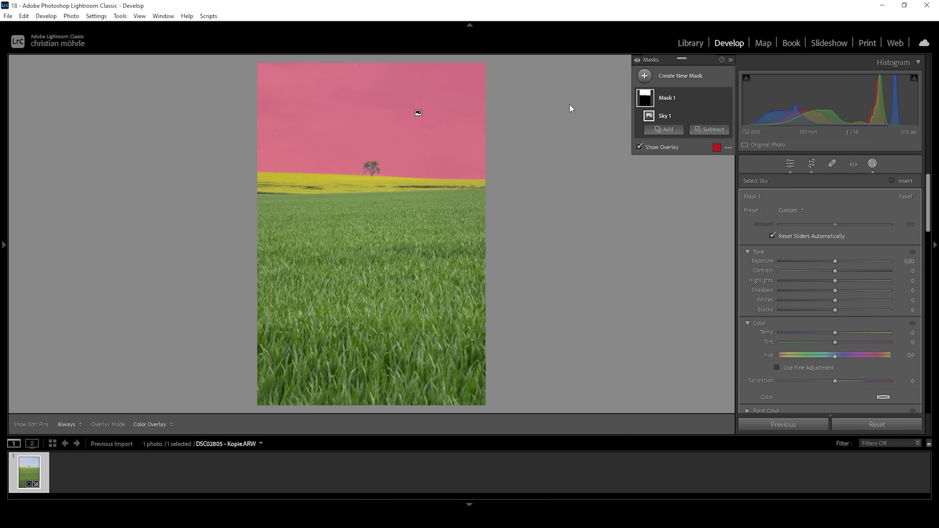
{"action": "left_click", "coordinate": [710, 133]}
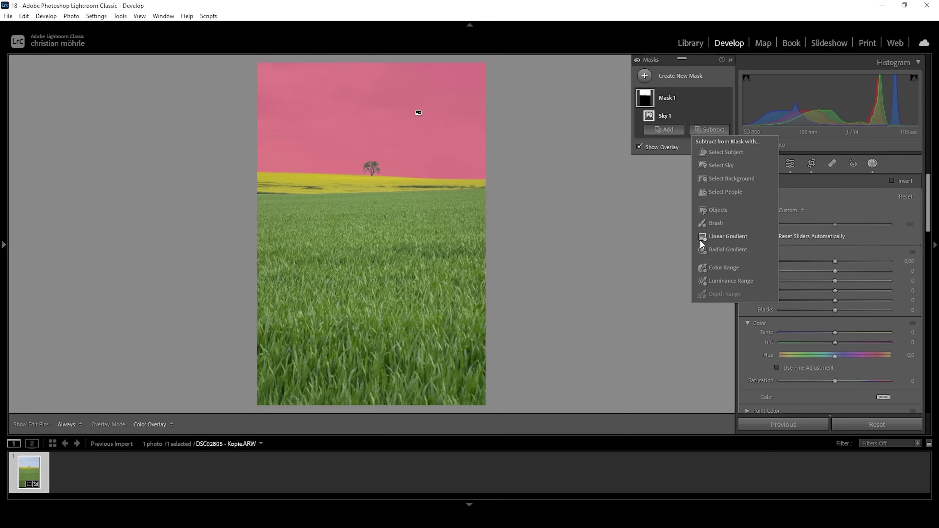
Step: Subtract a widened radial gradient ellipse around the tree and hilltop from the sky mask
{"action": "left_click", "coordinate": [719, 251]}
{"action": "left_click_drag", "start_coordinate": [371, 178], "coordinate": [547, 230]}
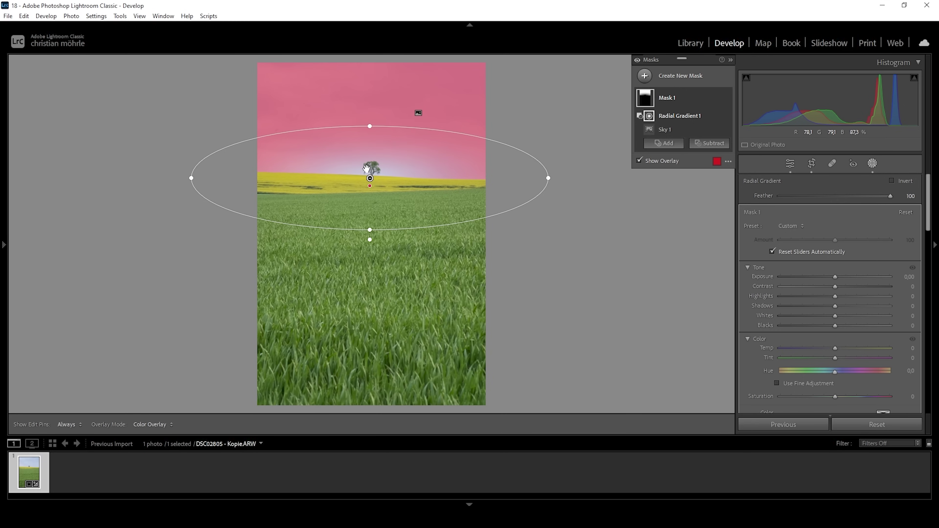
{"action": "left_click_drag", "start_coordinate": [191, 178], "coordinate": [152, 178]}
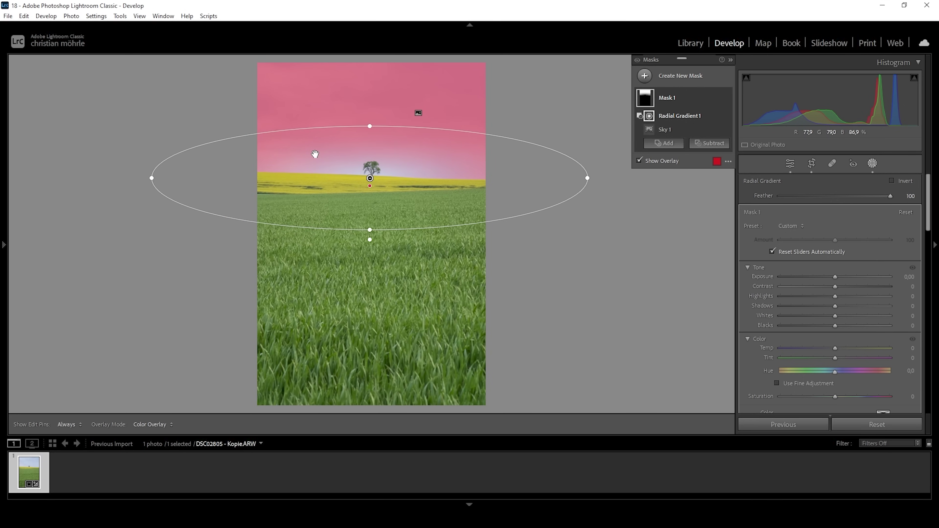
{"action": "left_click_drag", "start_coordinate": [587, 178], "coordinate": [598, 178]}
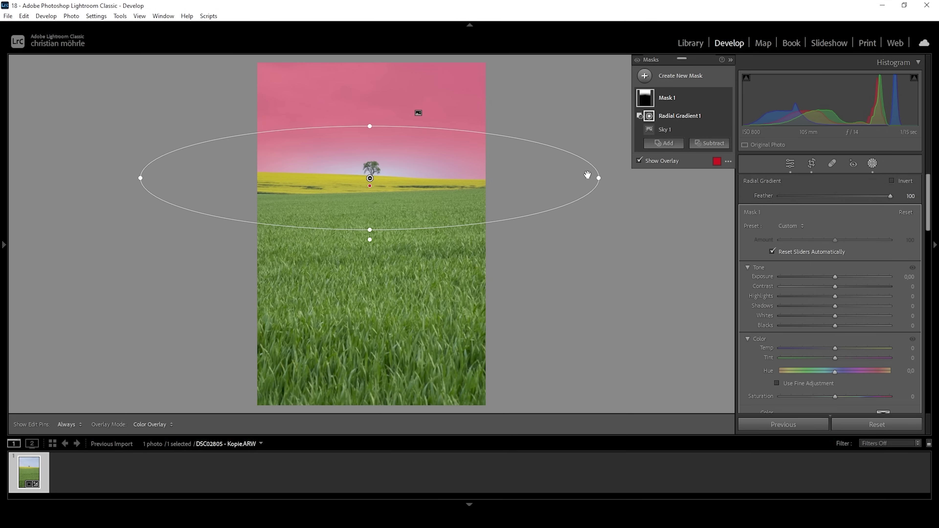
Step: Give the masked sky Clarity 19, Dehaze 20 and Texture −17
{"action": "left_click_drag", "start_coordinate": [927, 182], "coordinate": [922, 269]}
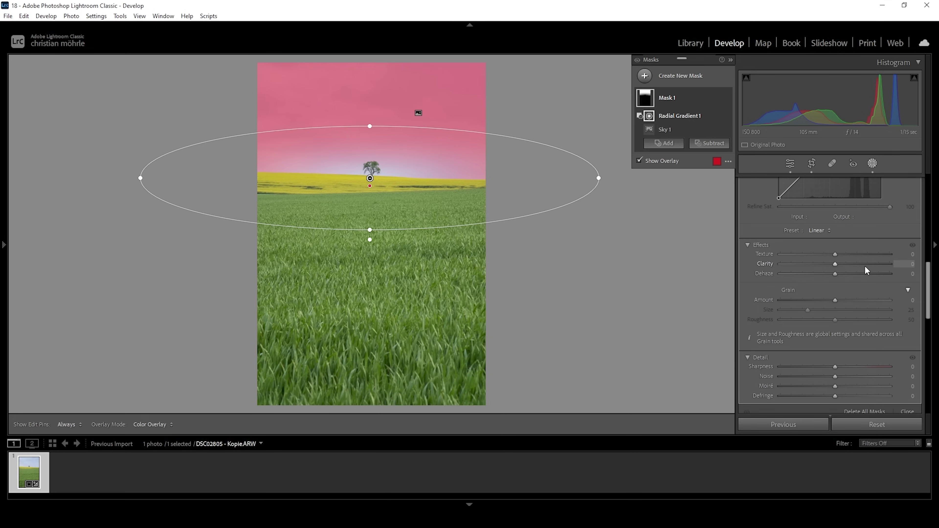
{"action": "left_click_drag", "start_coordinate": [837, 263], "coordinate": [848, 264]}
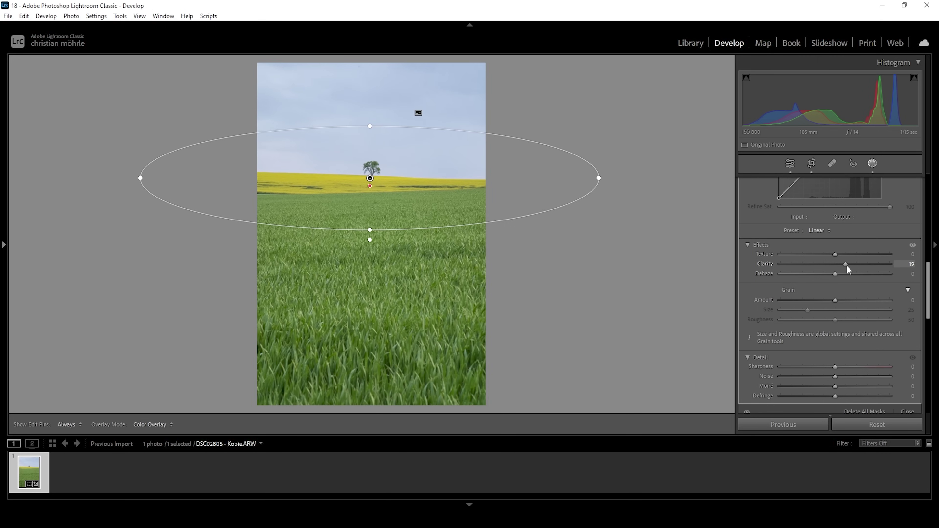
{"action": "left_click_drag", "start_coordinate": [847, 265], "coordinate": [834, 273]}
{"action": "left_click_drag", "start_coordinate": [843, 278], "coordinate": [847, 278]}
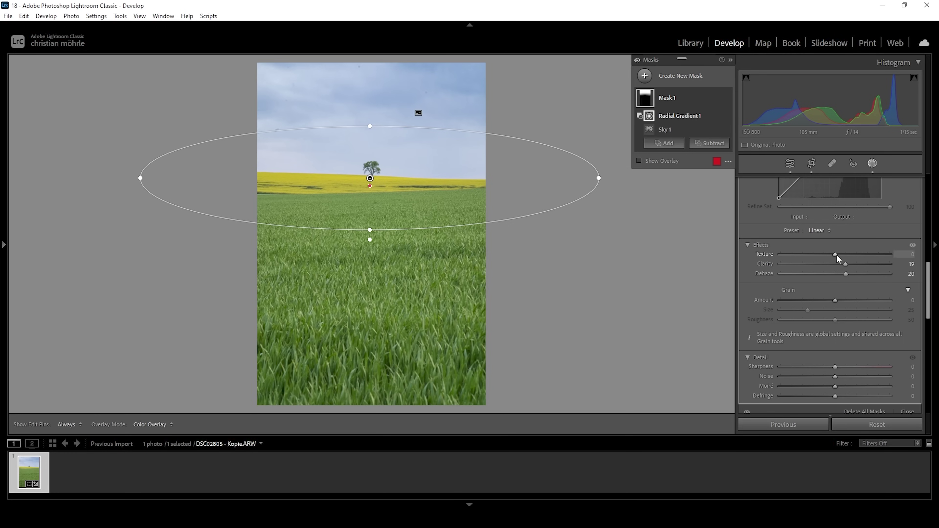
{"action": "left_click_drag", "start_coordinate": [836, 254], "coordinate": [830, 254]}
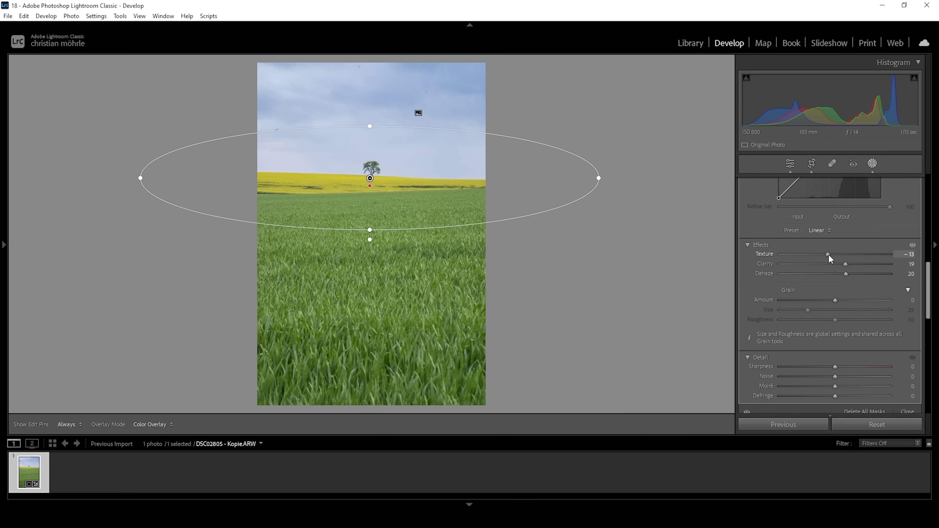
{"action": "left_click_drag", "start_coordinate": [825, 254], "coordinate": [826, 254]}
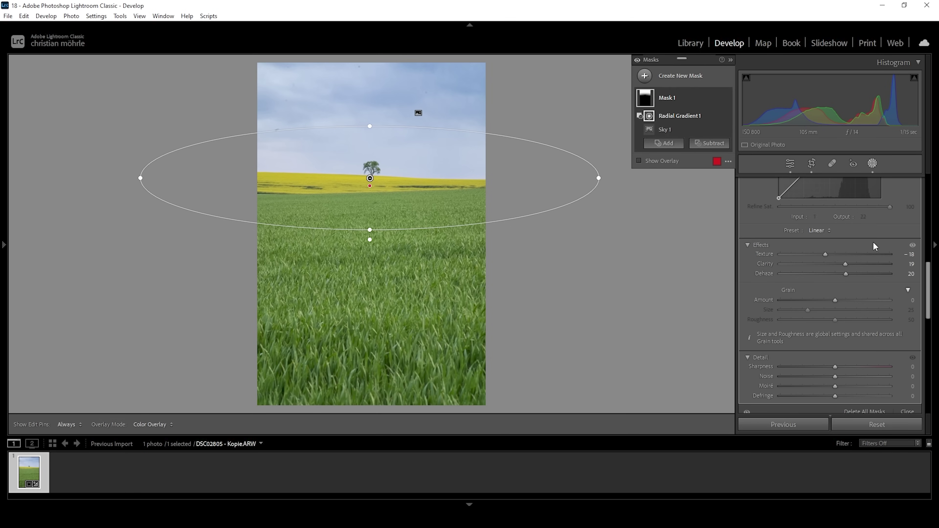
{"action": "left_click_drag", "start_coordinate": [825, 255], "coordinate": [825, 253]}
Step: Try a sky saturation reduction, compare the mask hidden and shown, then undo it
{"action": "left_click_drag", "start_coordinate": [928, 276], "coordinate": [926, 213]}
{"action": "left_click_drag", "start_coordinate": [832, 289], "coordinate": [822, 288]}
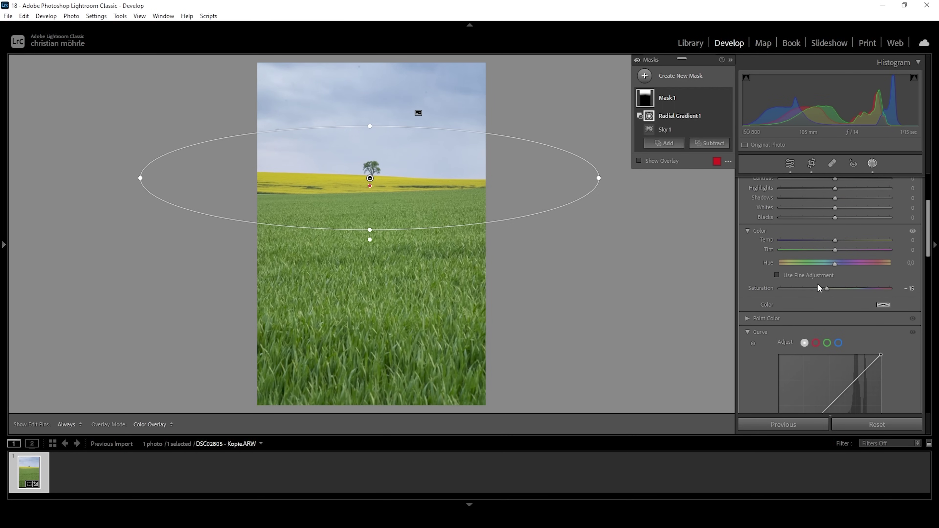
{"action": "left_click", "coordinate": [726, 98]}
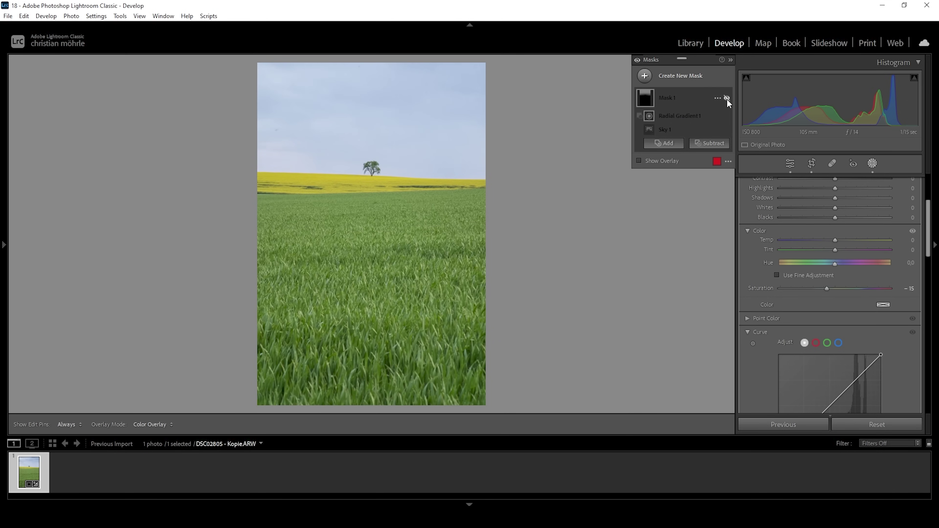
{"action": "left_click", "coordinate": [727, 98]}
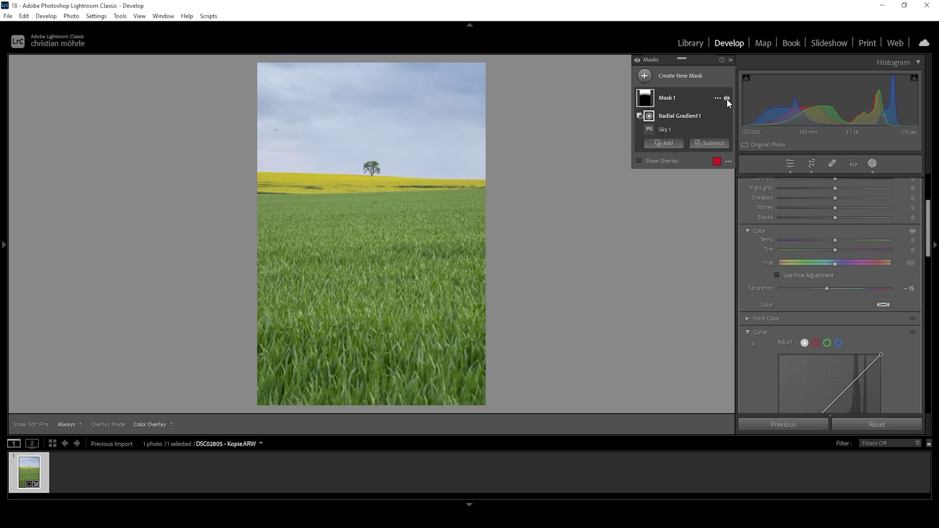
{"action": "key", "text": "ctrl+z"}
Step: Draw a new linear gradient mask from the top of the sky down toward the hill
{"action": "left_click", "coordinate": [646, 75]}
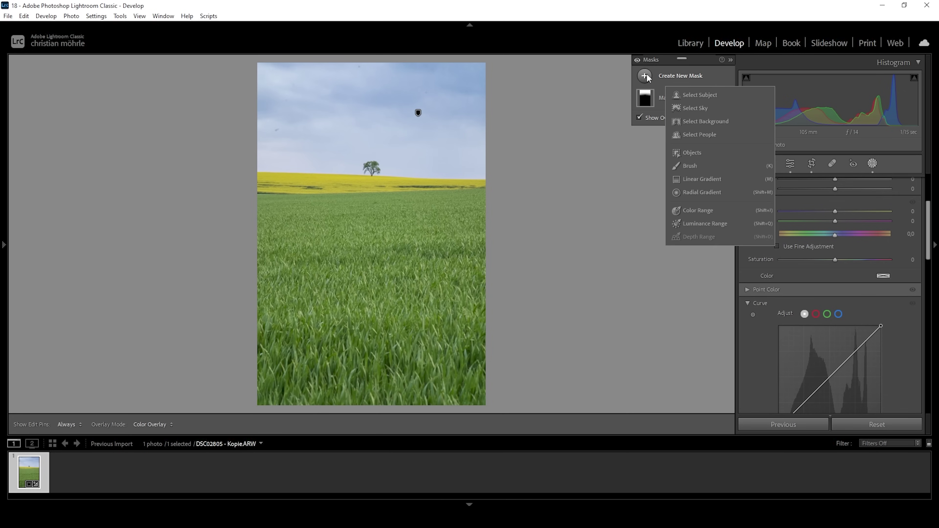
{"action": "left_click", "coordinate": [719, 181]}
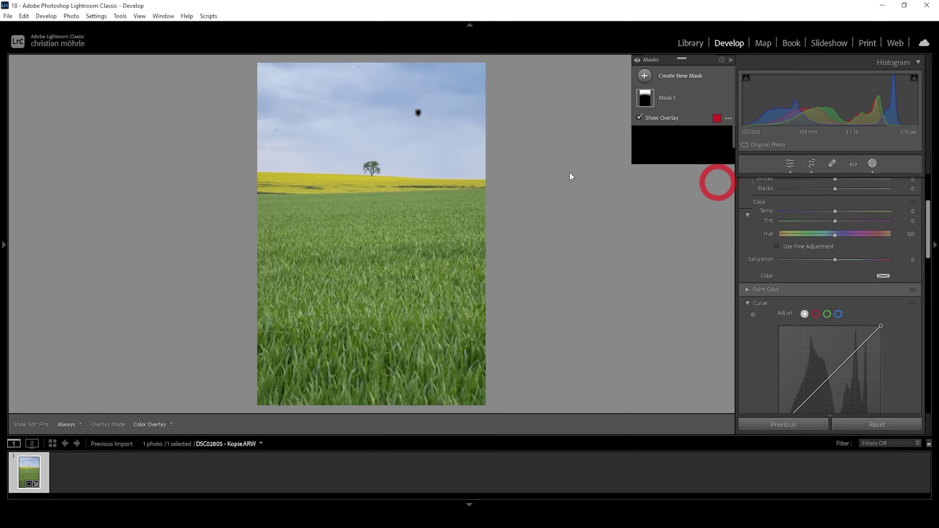
{"action": "left_click_drag", "start_coordinate": [379, 74], "coordinate": [383, 189]}
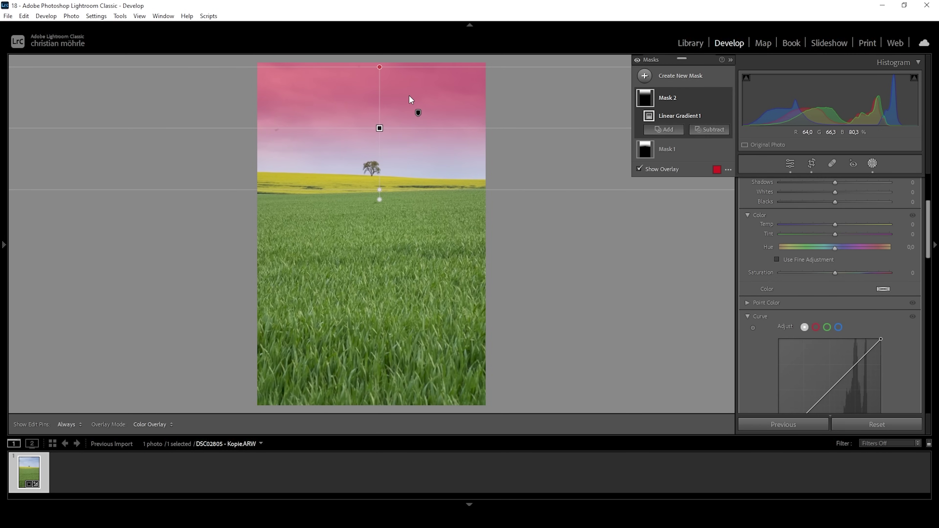
{"action": "left_click_drag", "start_coordinate": [379, 67], "coordinate": [379, 71]}
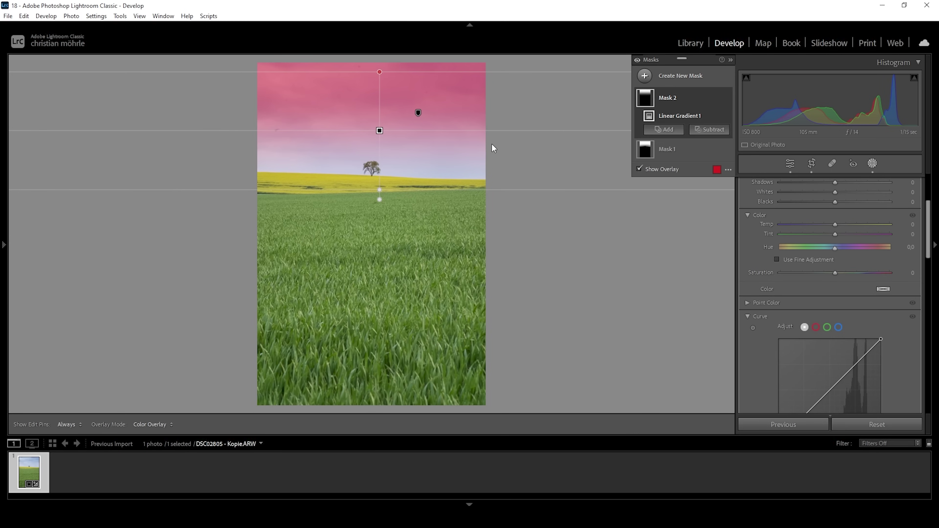
Step: Set the gradient to Exposure −0.82, Contrast 6, Clarity 25 and lower its top edge
{"action": "scroll", "coordinate": [806, 261], "scroll_direction": "up", "scroll_amount": 3}
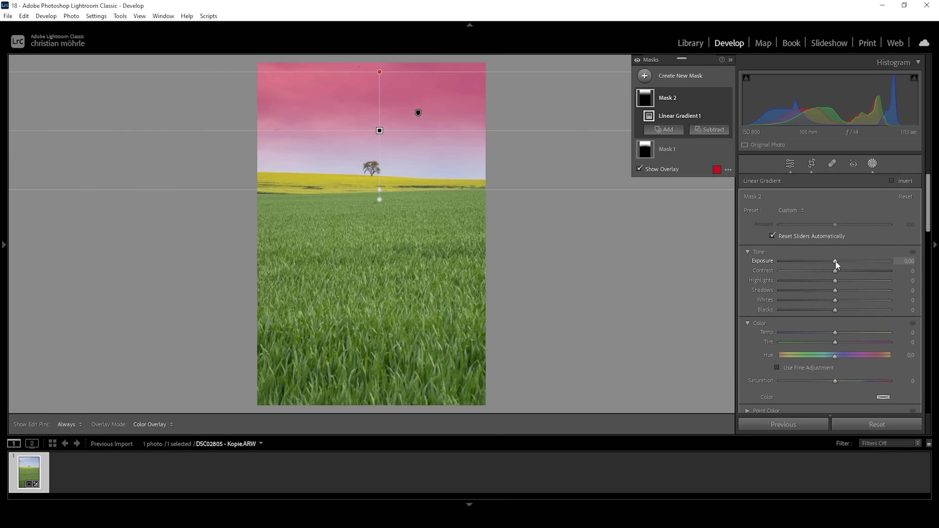
{"action": "left_click_drag", "start_coordinate": [834, 261], "coordinate": [824, 260]}
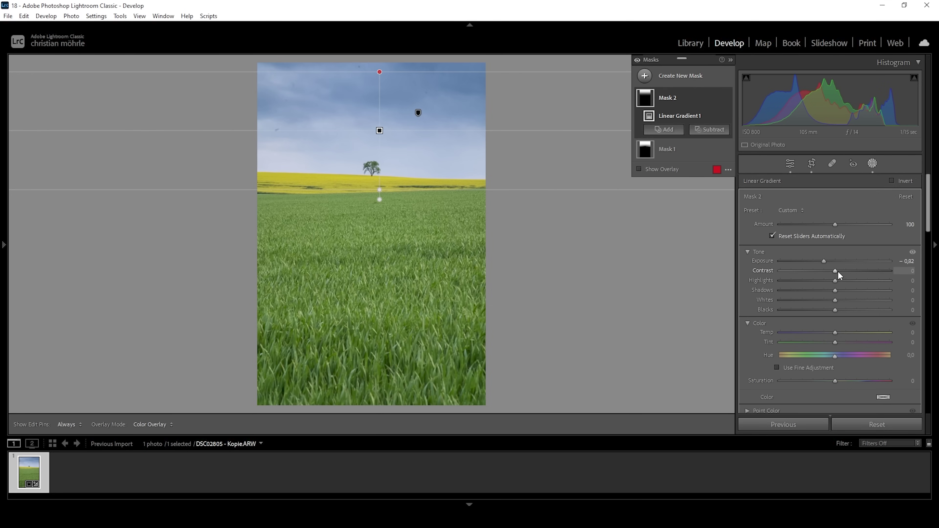
{"action": "left_click_drag", "start_coordinate": [834, 269], "coordinate": [842, 271]}
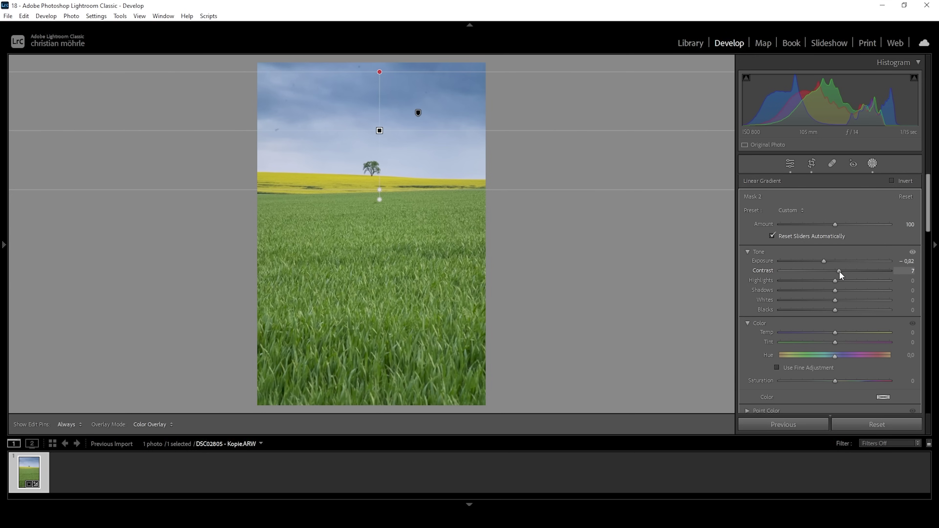
{"action": "left_click_drag", "start_coordinate": [838, 271], "coordinate": [838, 270]}
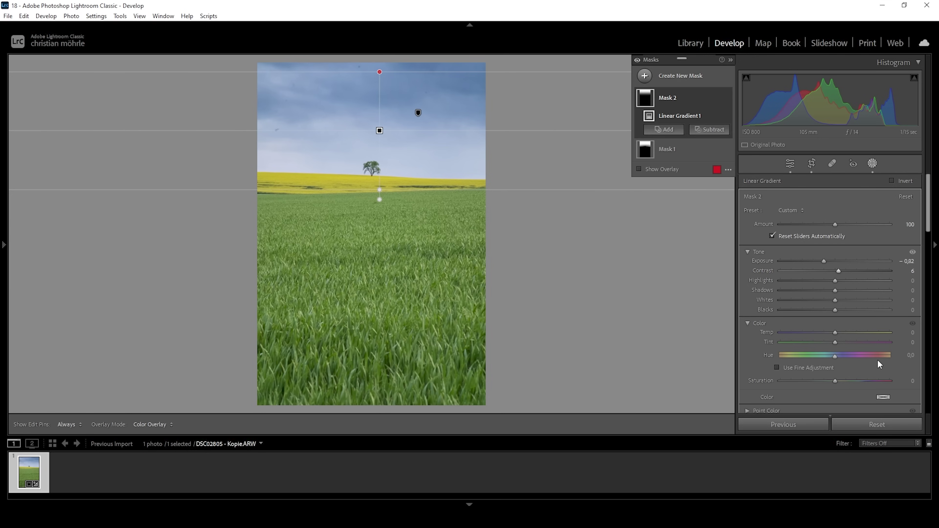
{"action": "scroll", "coordinate": [877, 360], "scroll_direction": "down", "scroll_amount": 8}
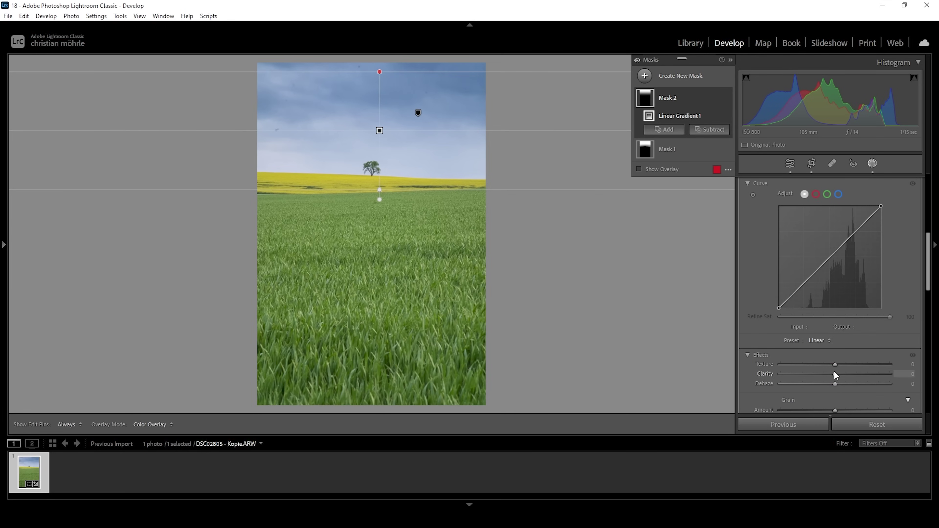
{"action": "left_click_drag", "start_coordinate": [831, 374], "coordinate": [847, 374]}
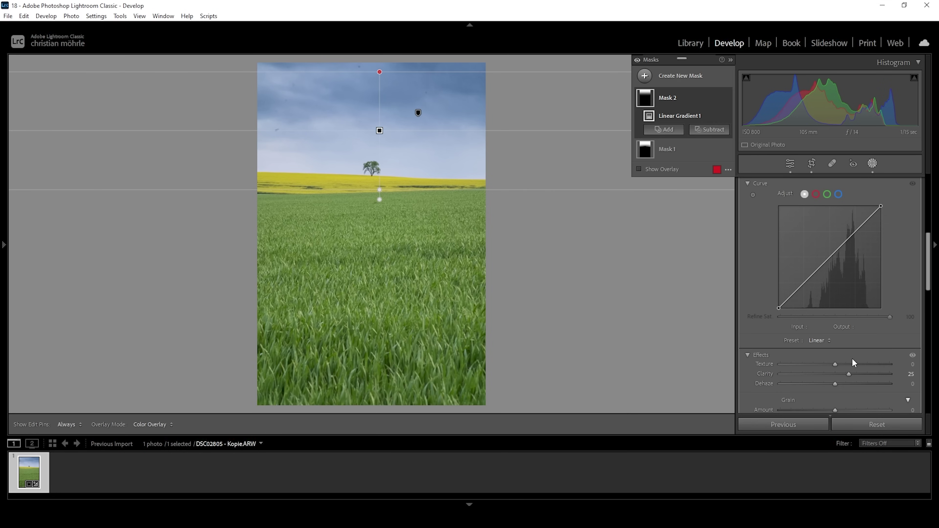
{"action": "left_click_drag", "start_coordinate": [379, 72], "coordinate": [384, 94]}
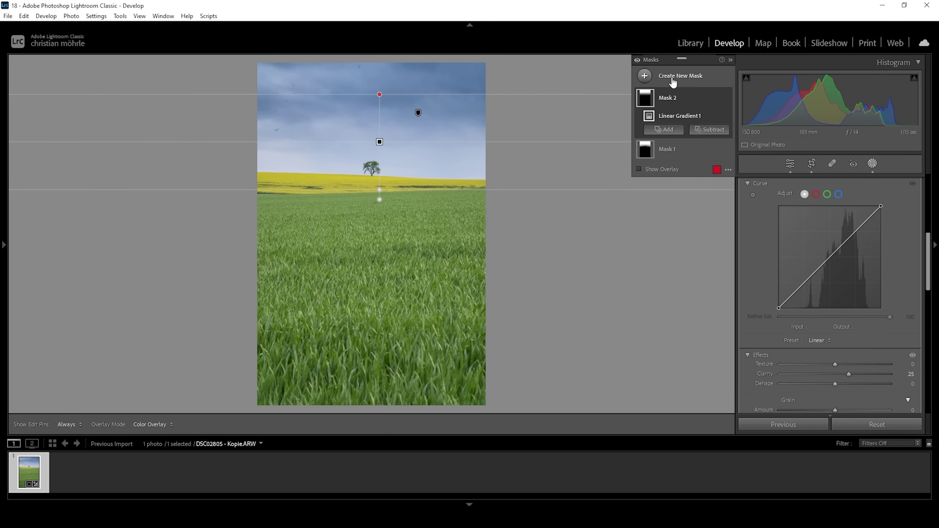
{"action": "left_click", "coordinate": [646, 77]}
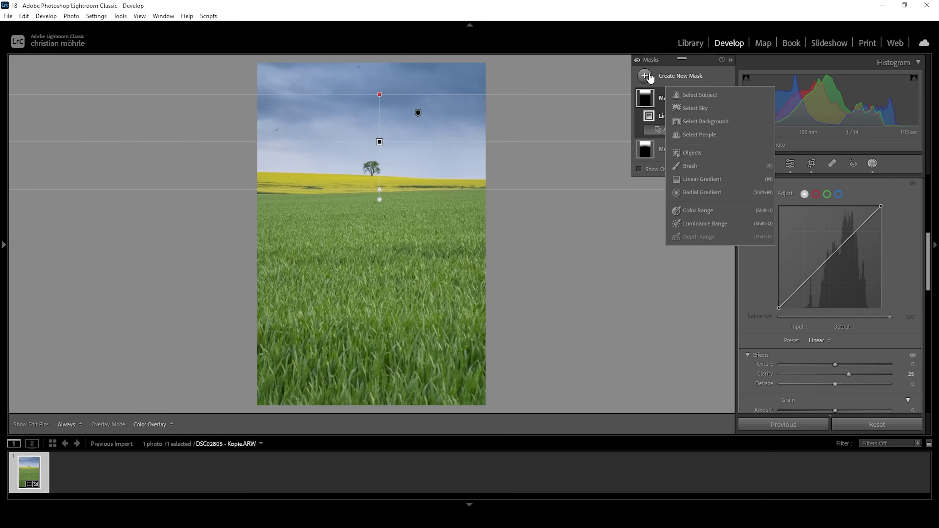
Step: Draw a new linear gradient down from the photo's top edge into the sky
{"action": "left_click", "coordinate": [703, 180]}
{"action": "left_click_drag", "start_coordinate": [380, 64], "coordinate": [380, 122]}
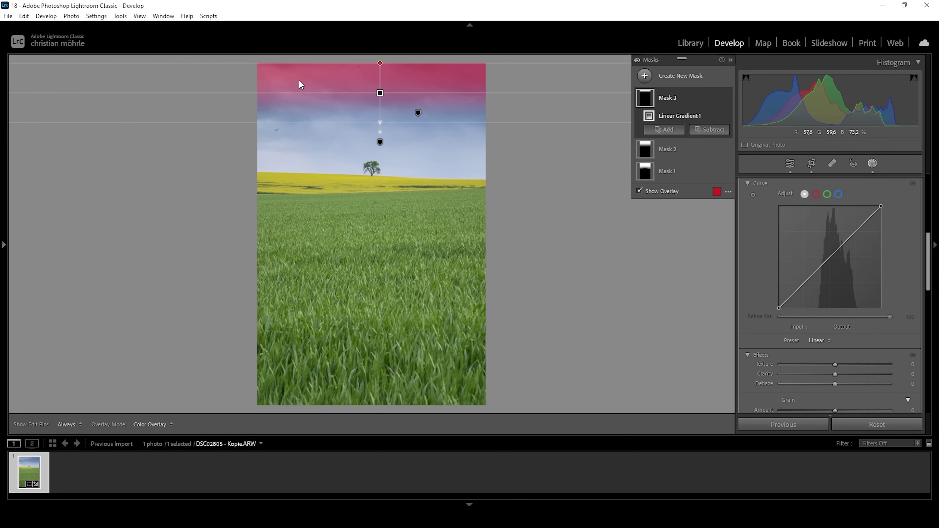
{"action": "left_click_drag", "start_coordinate": [380, 123], "coordinate": [380, 148]}
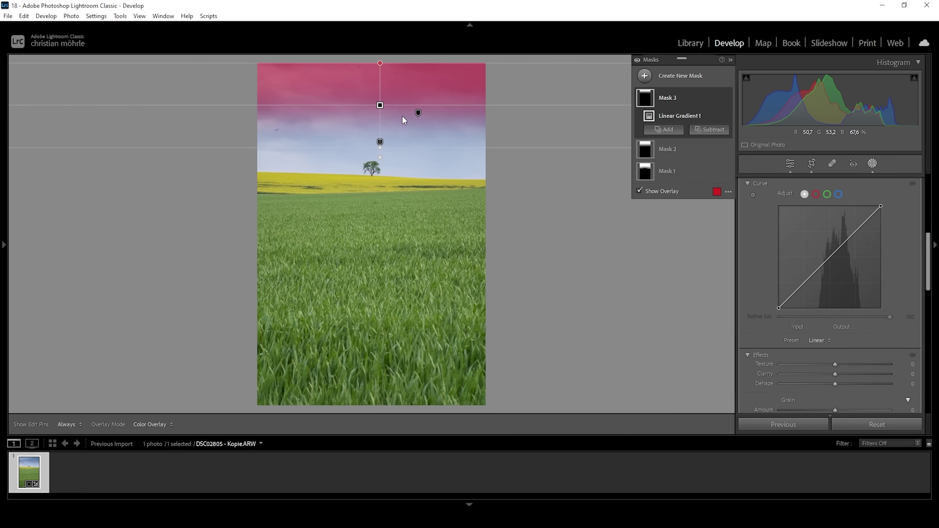
Step: Set the gradient's exposure to −0.75 and pull it up to cover only the upper sky
{"action": "scroll", "coordinate": [831, 256], "scroll_direction": "up", "scroll_amount": 5}
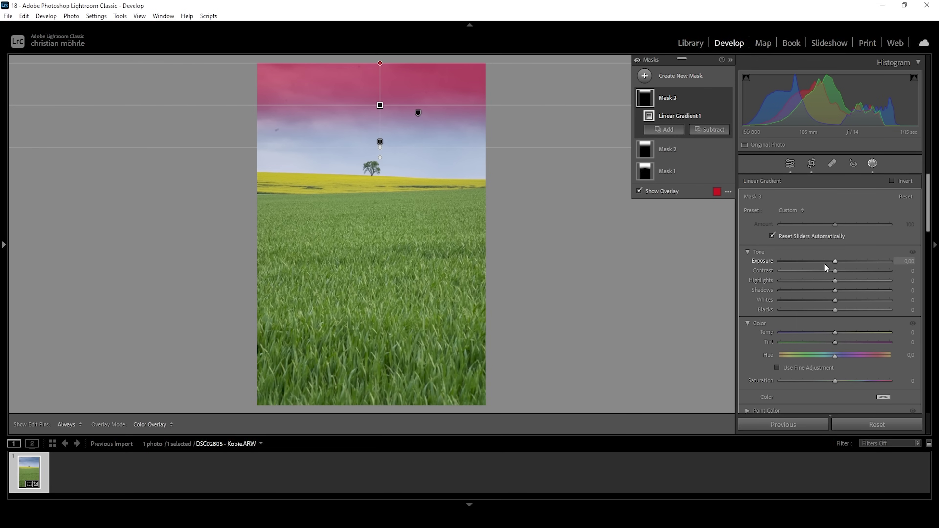
{"action": "left_click_drag", "start_coordinate": [832, 259], "coordinate": [821, 262]}
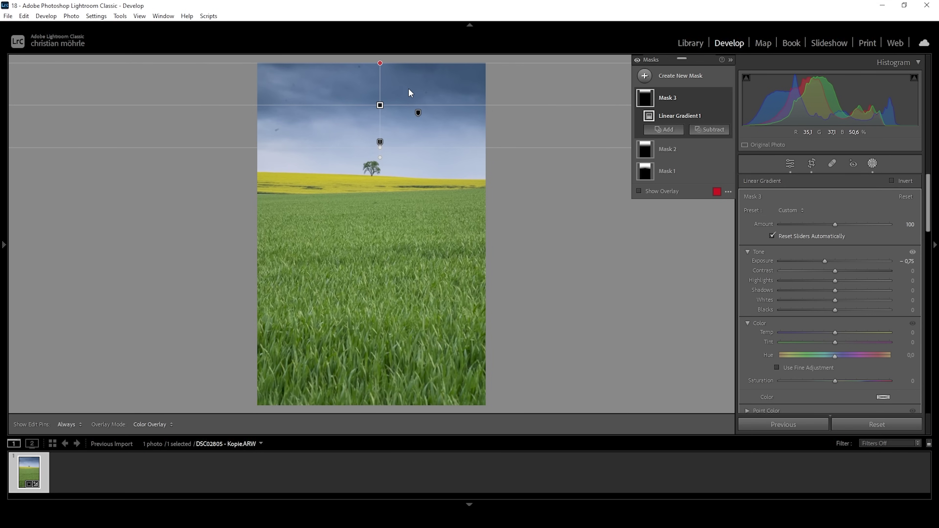
{"action": "mouse_move", "coordinate": [380, 106]}
{"action": "left_mouse_down"}
{"action": "mouse_move", "coordinate": [386, 96]}
{"action": "mouse_move", "coordinate": [385, 106]}
{"action": "left_mouse_up"}
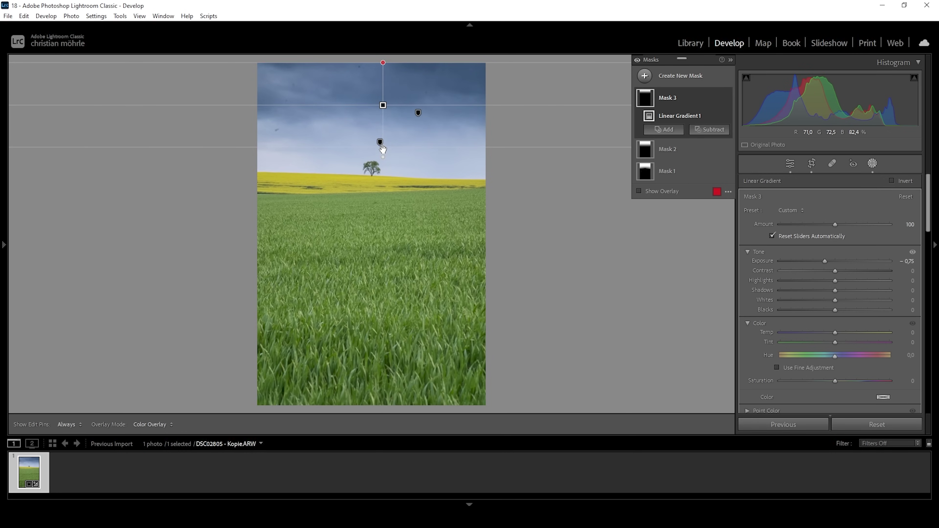
{"action": "left_click_drag", "start_coordinate": [383, 142], "coordinate": [389, 107]}
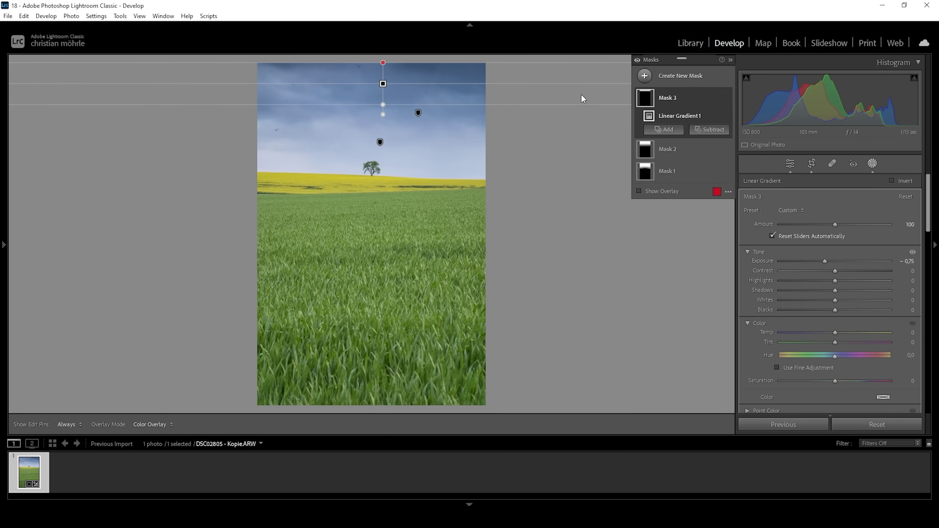
{"action": "left_click", "coordinate": [644, 76]}
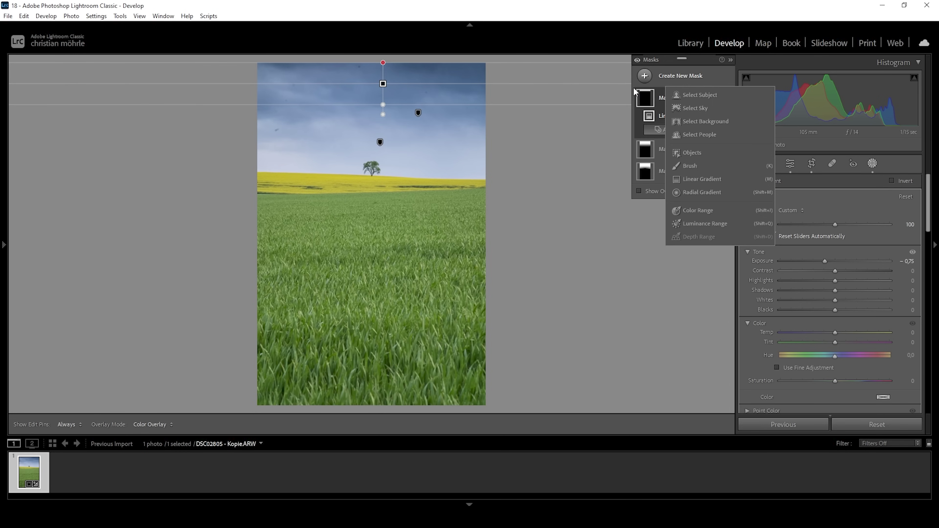
Step: Create a Select Sky mask and intersect it with a linear gradient
{"action": "left_click", "coordinate": [694, 107]}
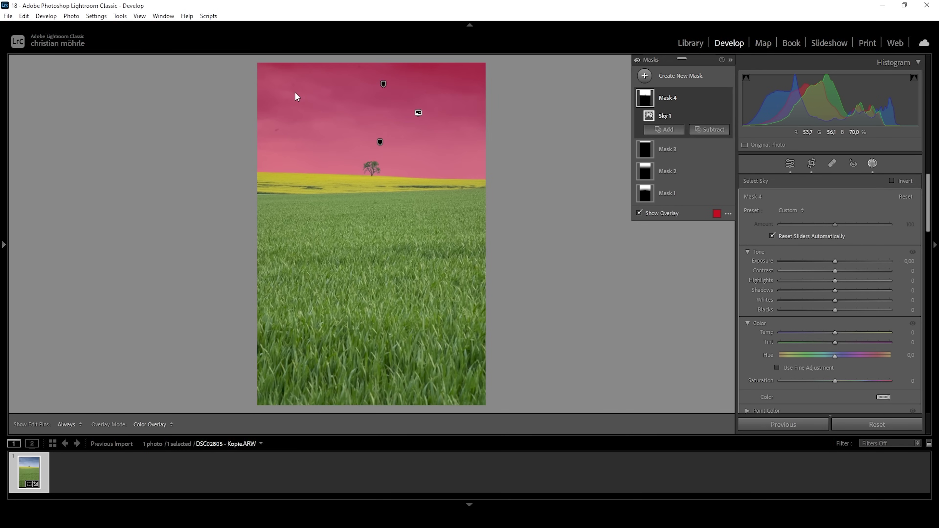
{"action": "mouse_move", "coordinate": [695, 92]}
{"action": "left_click", "coordinate": [718, 97]}
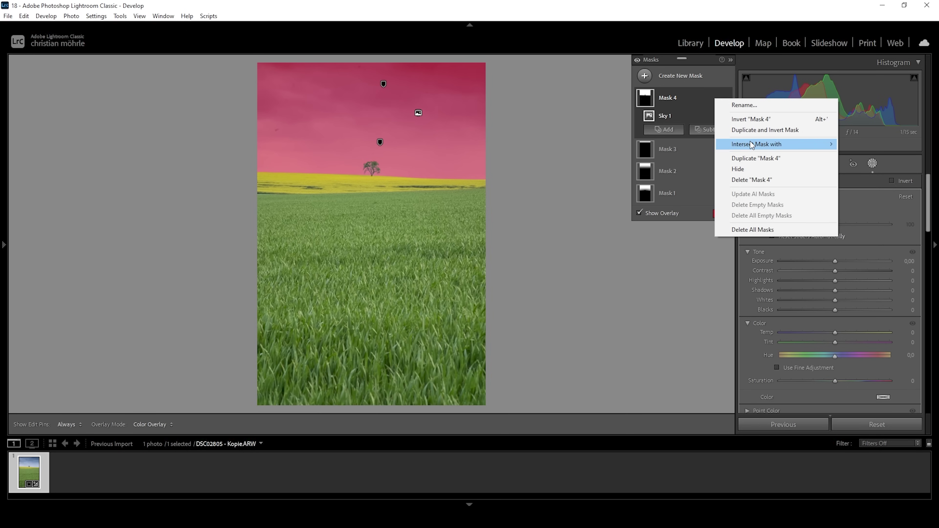
{"action": "mouse_move", "coordinate": [749, 141]}
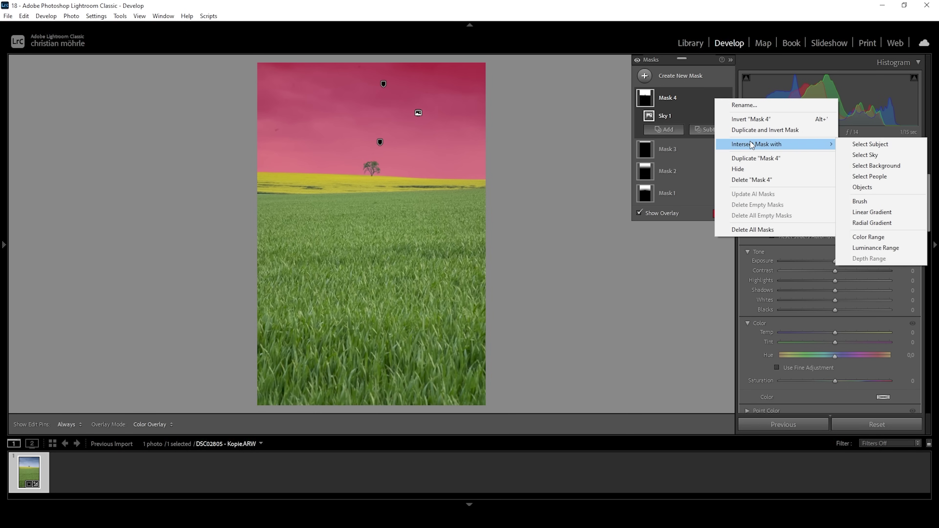
{"action": "left_click", "coordinate": [884, 212]}
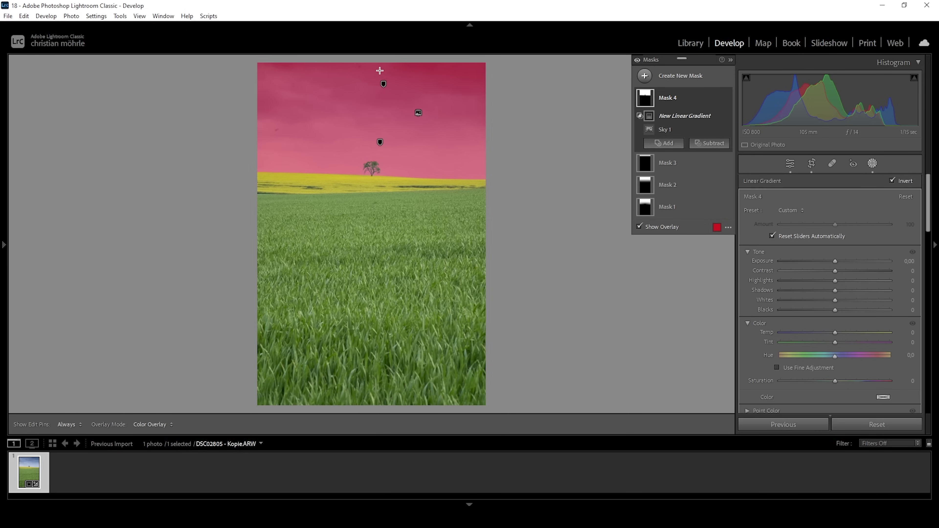
Step: Draw the gradient up from the horizon and tilt it to follow the hill's slope
{"action": "left_click_drag", "start_coordinate": [376, 178], "coordinate": [385, 215]}
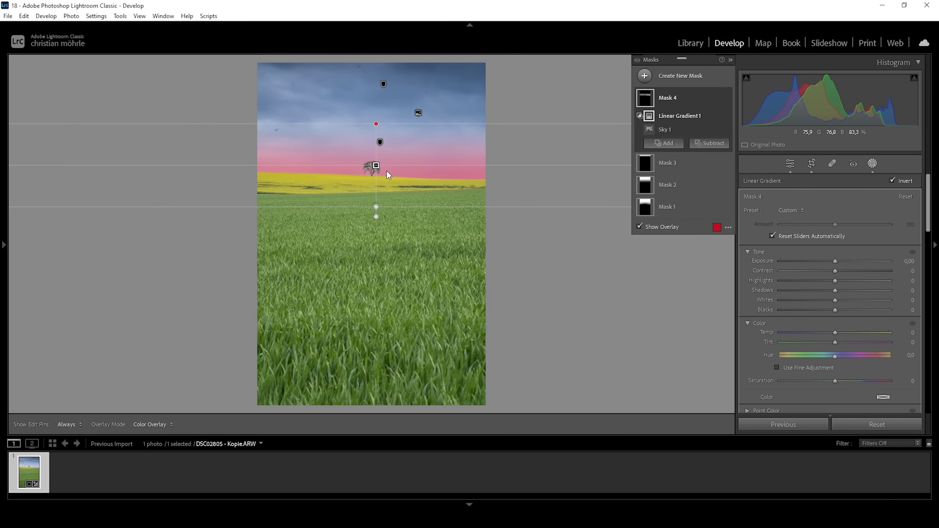
{"action": "left_click_drag", "start_coordinate": [377, 124], "coordinate": [376, 119]}
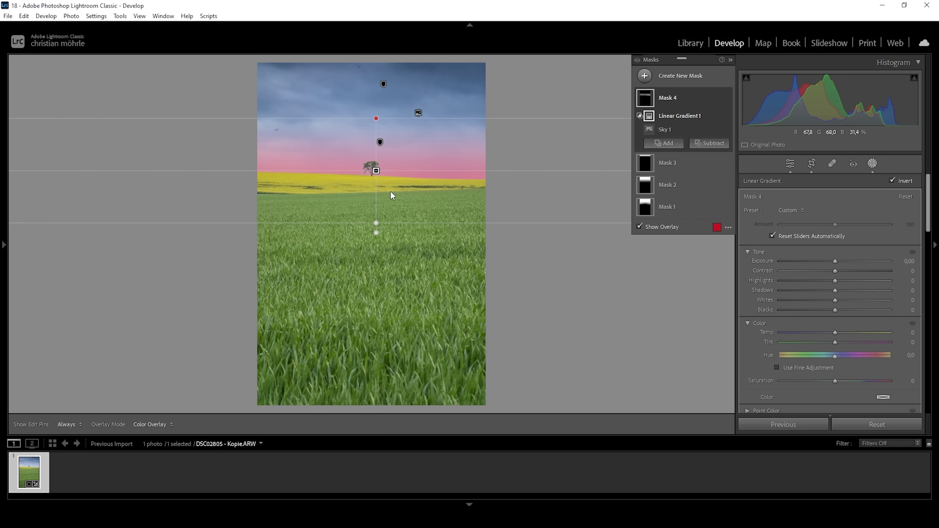
{"action": "left_click_drag", "start_coordinate": [376, 118], "coordinate": [375, 117]}
{"action": "left_click_drag", "start_coordinate": [374, 244], "coordinate": [377, 230]}
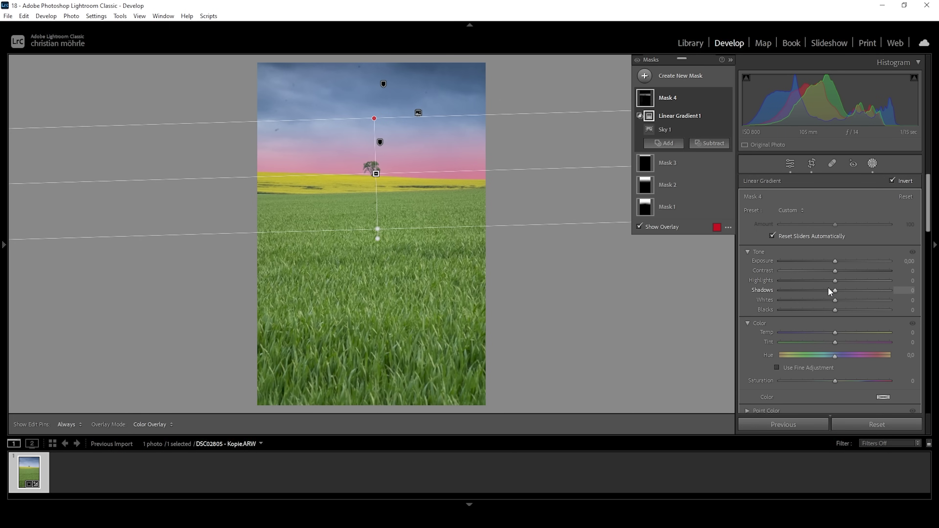
Step: On Mask 4 set exposure 0.18 and whites 100, then narrow the gradient band
{"action": "left_click_drag", "start_coordinate": [834, 260], "coordinate": [837, 260]}
{"action": "left_click_drag", "start_coordinate": [837, 301], "coordinate": [928, 308]}
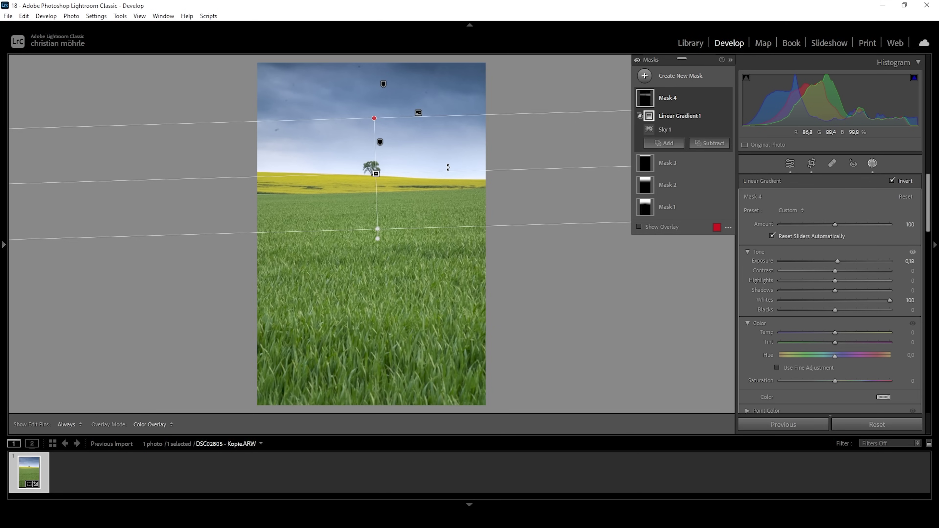
{"action": "left_click_drag", "start_coordinate": [374, 118], "coordinate": [374, 133]}
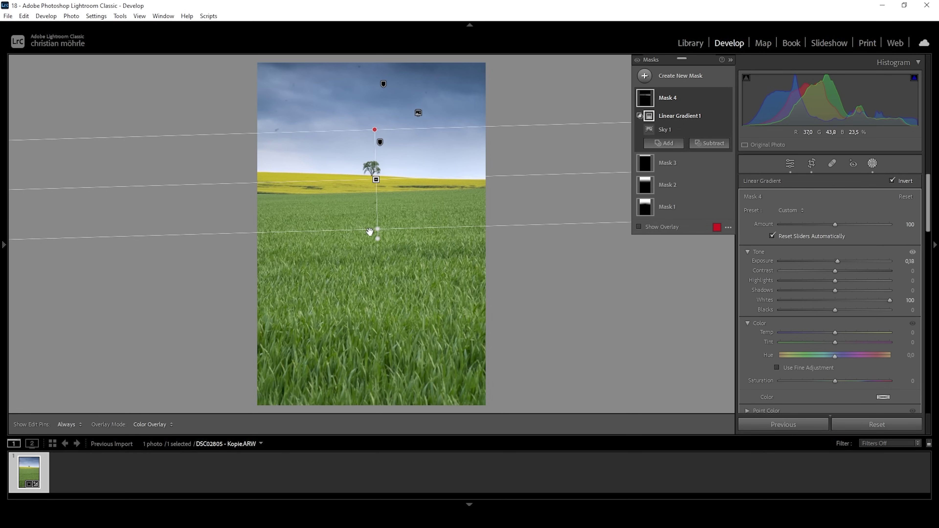
{"action": "left_click_drag", "start_coordinate": [373, 232], "coordinate": [379, 221]}
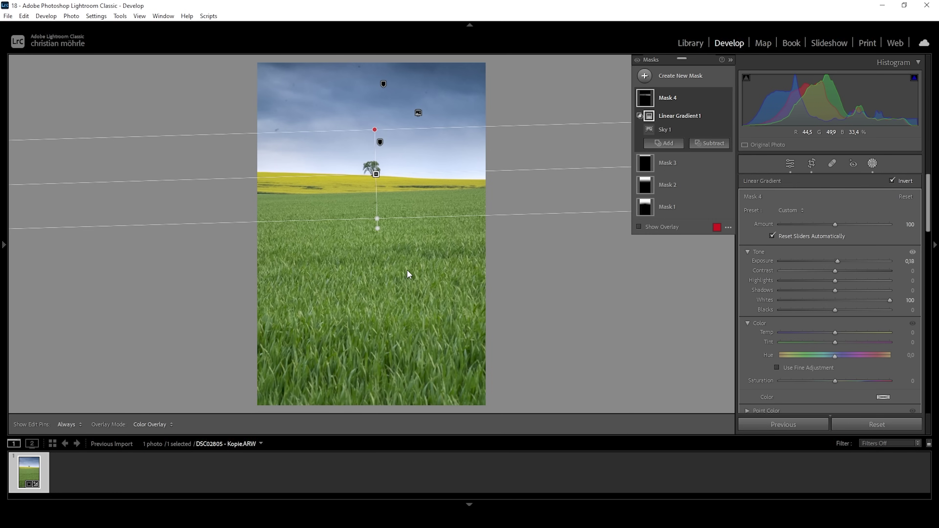
{"action": "left_click", "coordinate": [644, 75]}
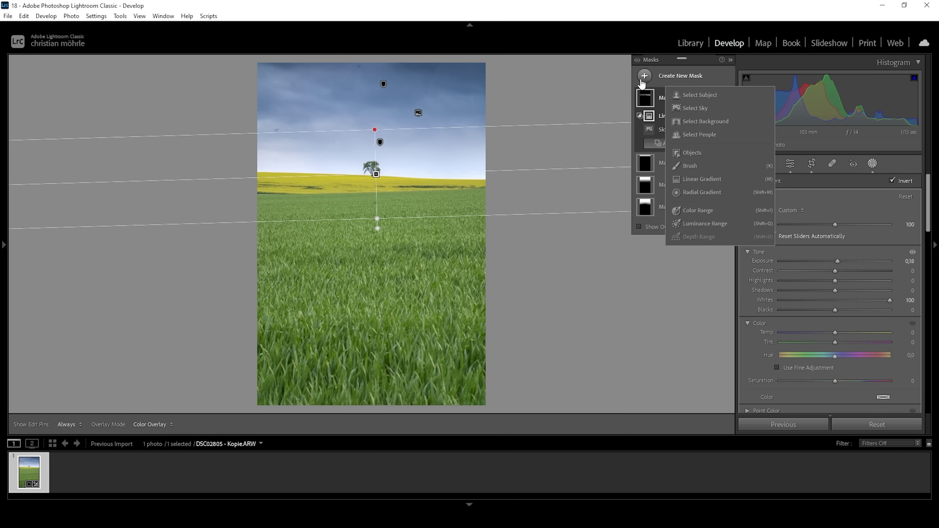
Step: Draw a linear gradient rising from the bottom of the wheat field and widen its transition
{"action": "left_click", "coordinate": [707, 179]}
{"action": "left_click_drag", "start_coordinate": [398, 259], "coordinate": [409, 329]}
{"action": "left_click_drag", "start_coordinate": [394, 254], "coordinate": [396, 246]}
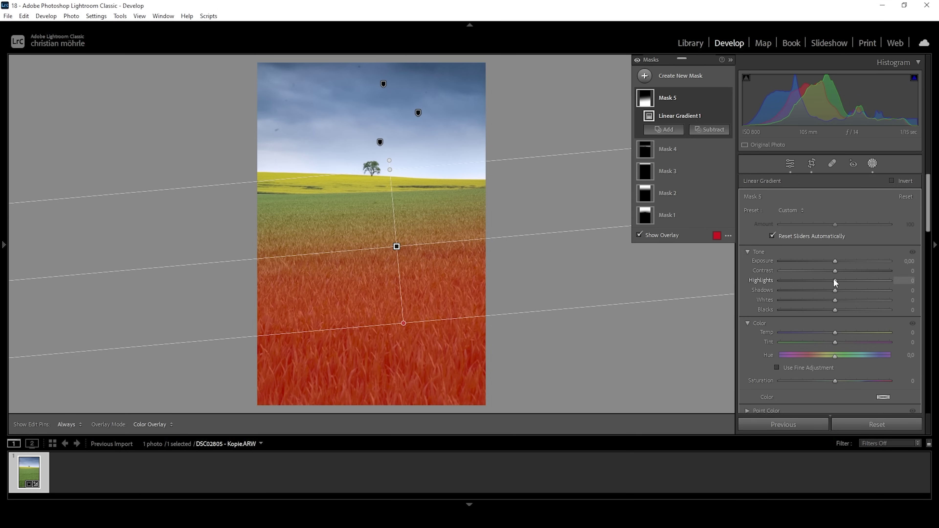
Step: Set the field mask to exposure −0.25, shadows −45 and whites −18
{"action": "left_click", "coordinate": [833, 261]}
{"action": "left_click_drag", "start_coordinate": [834, 261], "coordinate": [808, 290]}
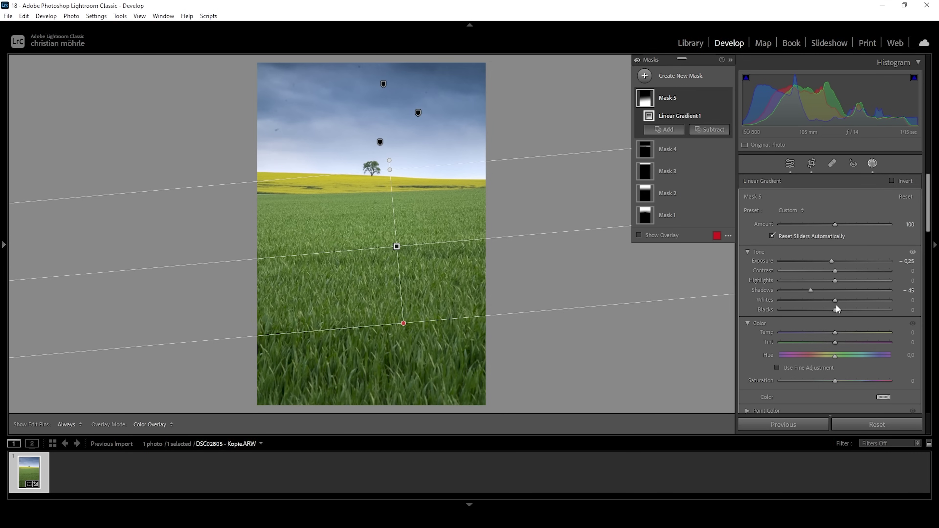
{"action": "left_click_drag", "start_coordinate": [835, 300], "coordinate": [822, 298]}
{"action": "left_click", "coordinate": [644, 76]}
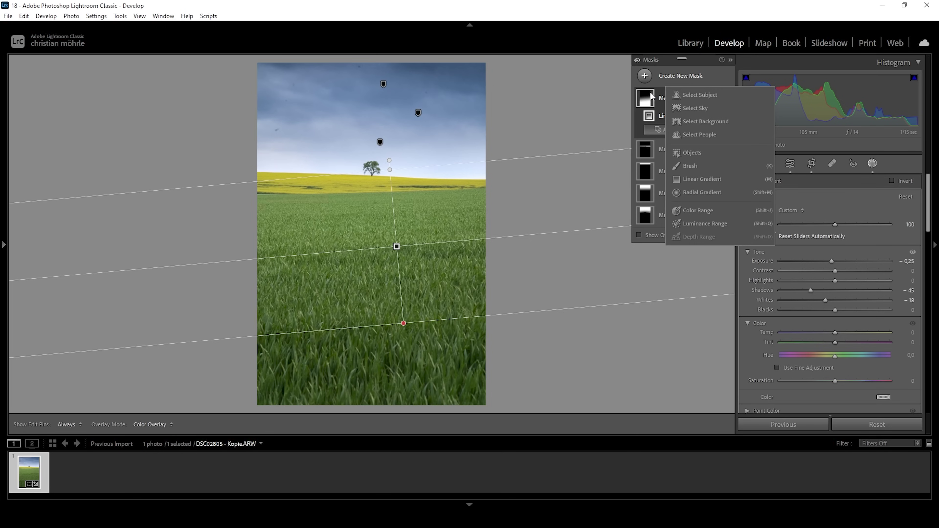
Step: Draw a linear gradient up from the photo's bottom and position it over the lower field
{"action": "left_click", "coordinate": [693, 178]}
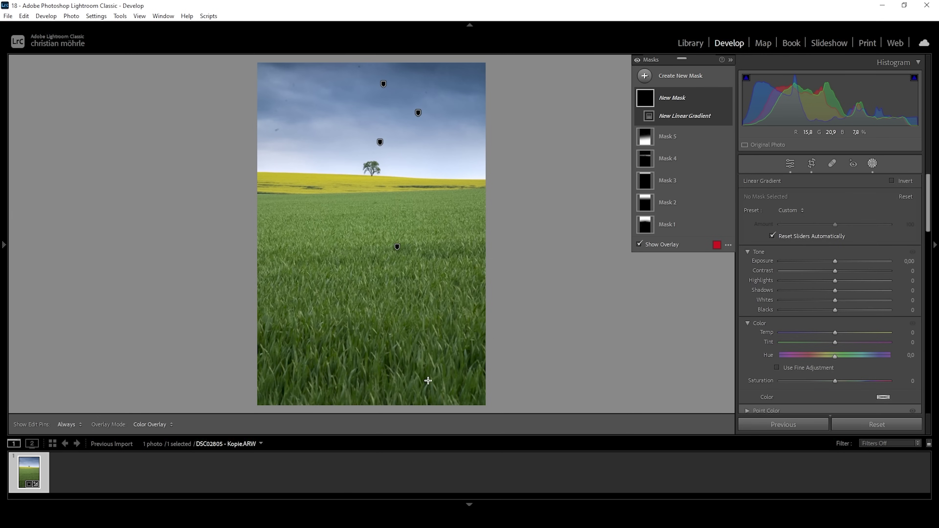
{"action": "left_click_drag", "start_coordinate": [424, 379], "coordinate": [404, 187]}
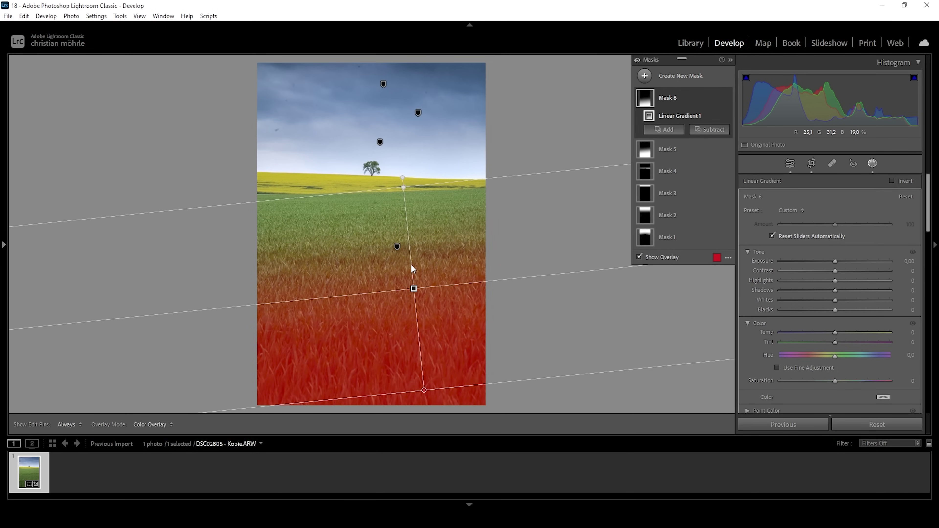
{"action": "left_click_drag", "start_coordinate": [413, 287], "coordinate": [409, 246]}
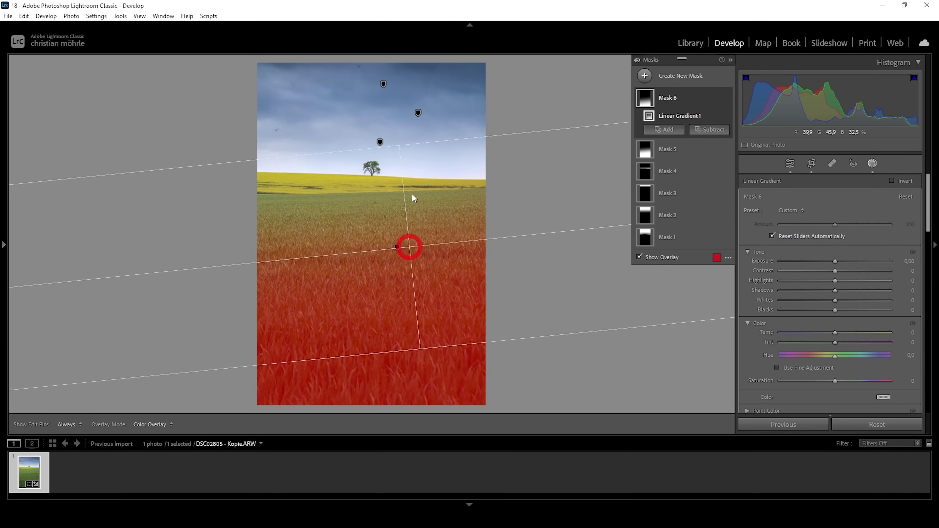
{"action": "left_click_drag", "start_coordinate": [401, 144], "coordinate": [404, 191]}
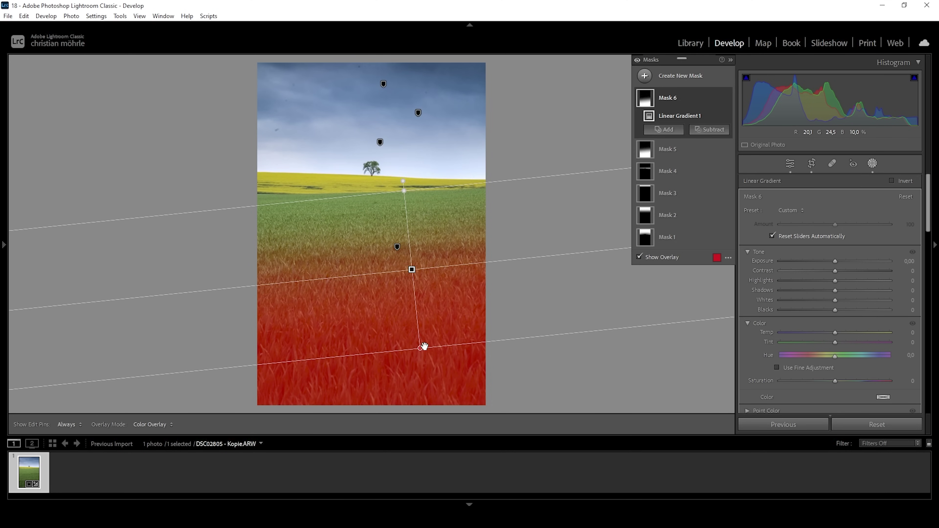
{"action": "left_click_drag", "start_coordinate": [422, 347], "coordinate": [420, 371]}
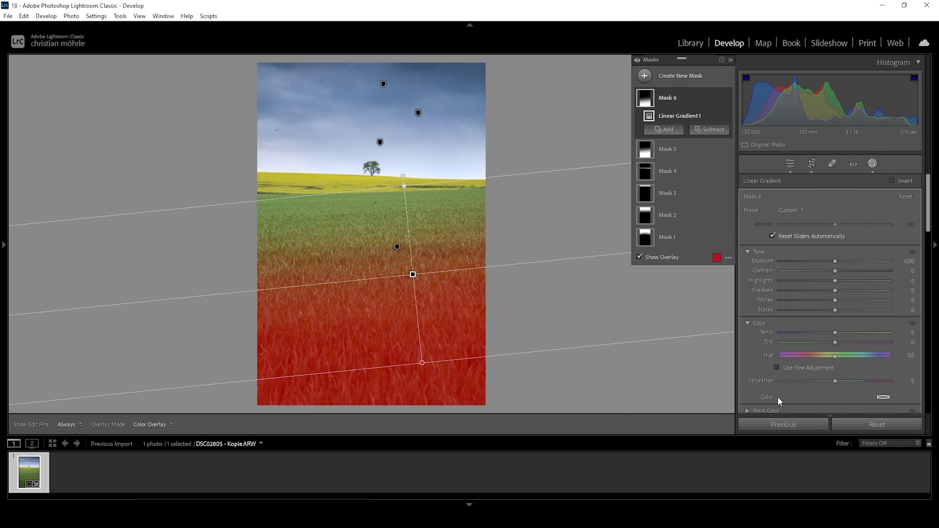
Step: Give the field mask exposure −0.75, blacks 8 and clarity 16
{"action": "left_click_drag", "start_coordinate": [835, 261], "coordinate": [826, 259]}
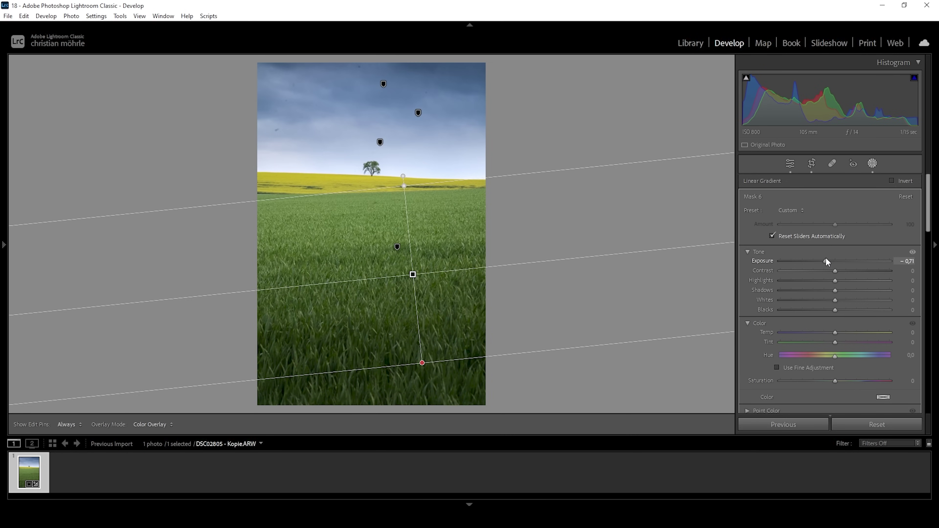
{"action": "left_click_drag", "start_coordinate": [826, 259], "coordinate": [825, 258]}
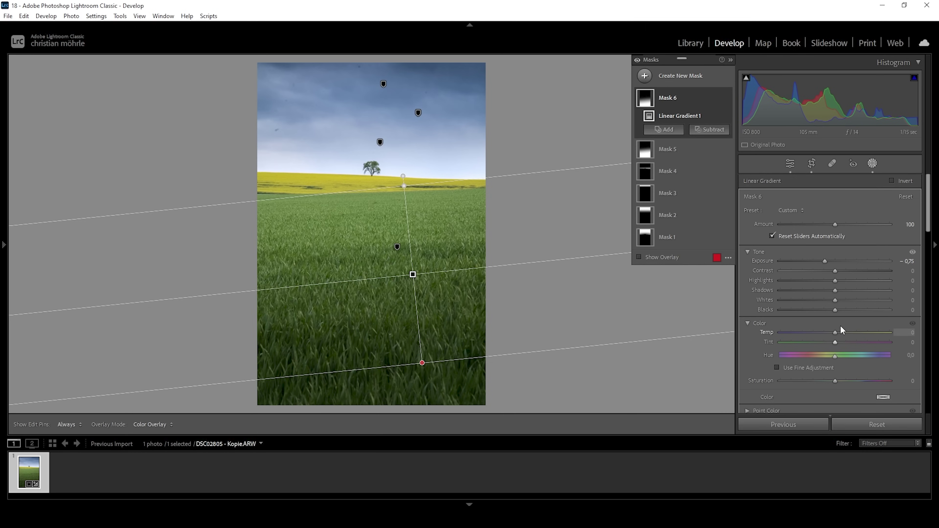
{"action": "left_click", "coordinate": [832, 310]}
{"action": "left_click_drag", "start_coordinate": [836, 311], "coordinate": [837, 311]}
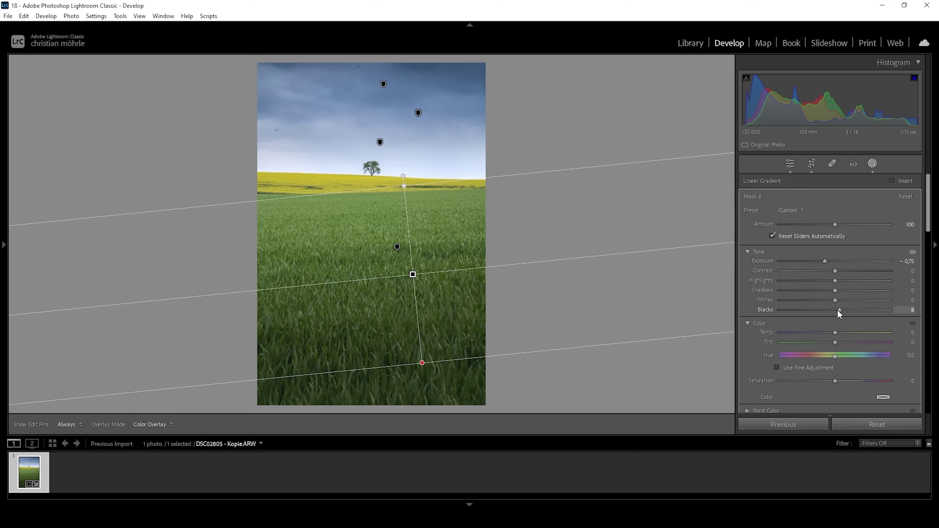
{"action": "left_click_drag", "start_coordinate": [837, 310], "coordinate": [837, 310]}
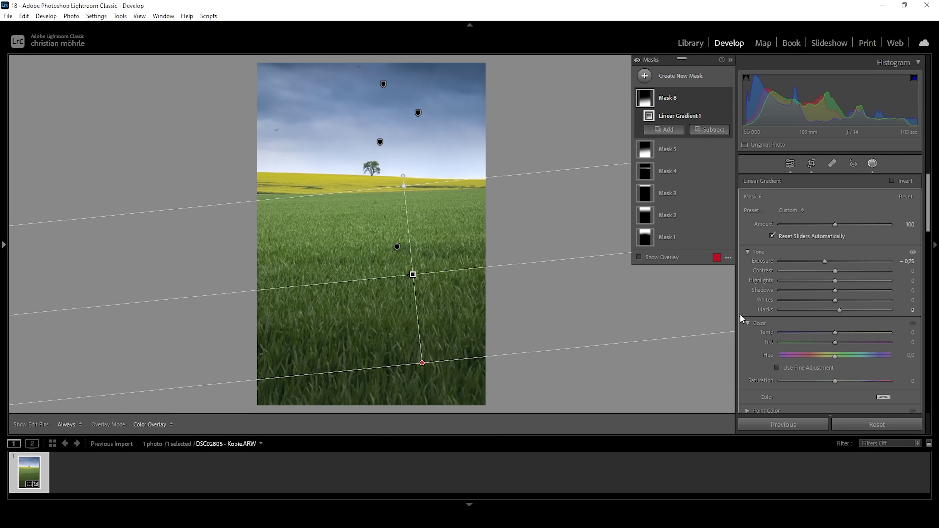
{"action": "scroll", "coordinate": [828, 341], "scroll_direction": "down", "scroll_amount": 10}
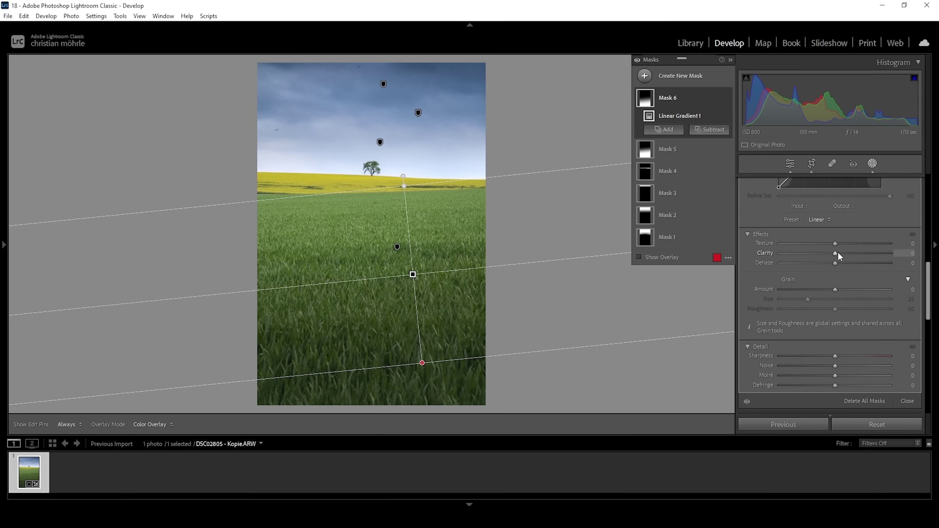
{"action": "left_click_drag", "start_coordinate": [837, 252], "coordinate": [846, 253]}
{"action": "scroll", "coordinate": [859, 228], "scroll_direction": "up", "scroll_amount": 3}
{"action": "scroll", "coordinate": [859, 228], "scroll_direction": "up", "scroll_amount": 5}
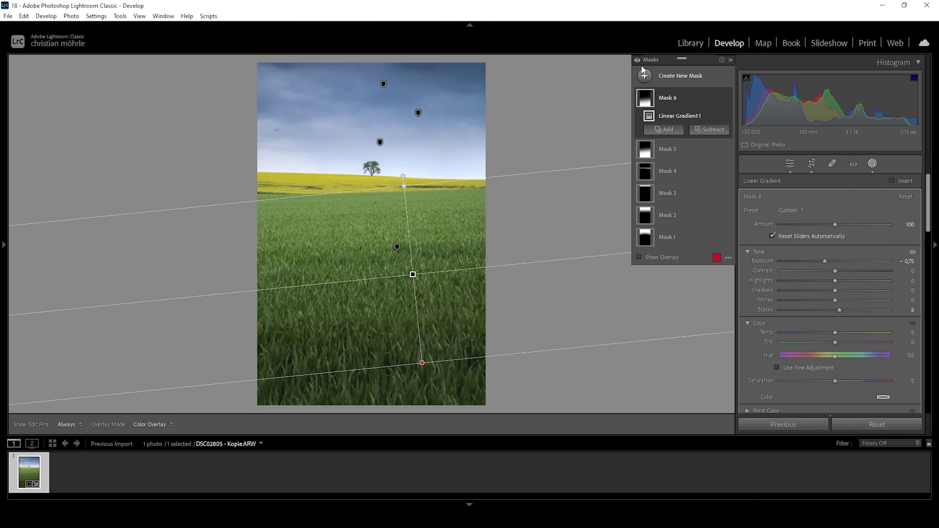
{"action": "left_click", "coordinate": [637, 60]}
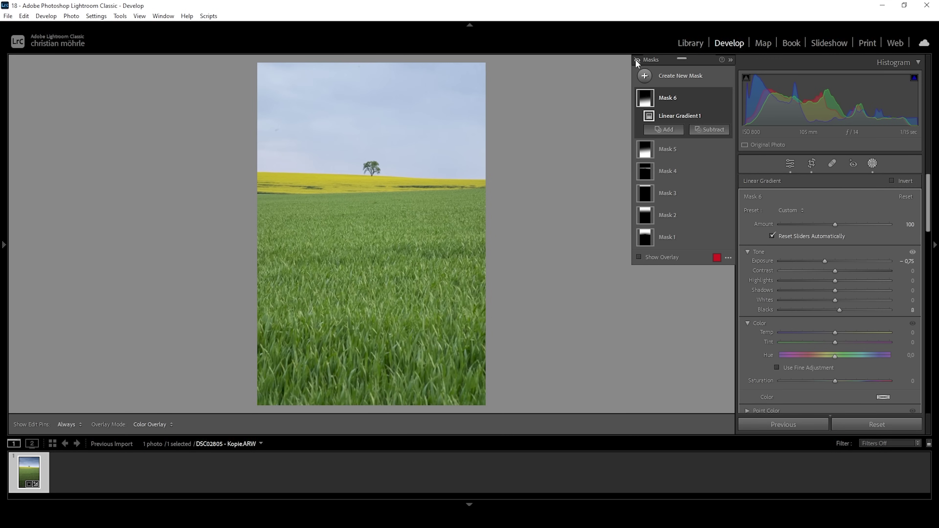
{"action": "left_click", "coordinate": [637, 60]}
{"action": "left_click", "coordinate": [637, 60]}
{"action": "left_click", "coordinate": [637, 60]}
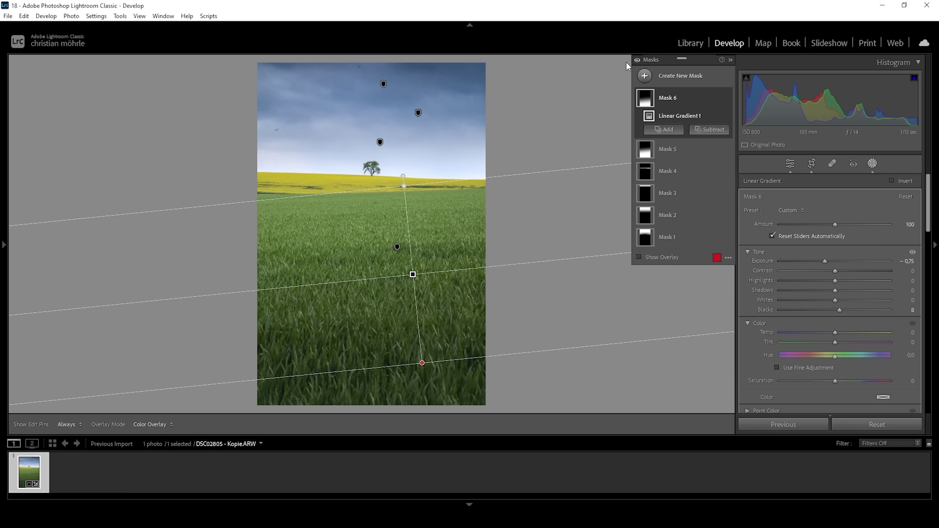
{"action": "left_click", "coordinate": [788, 164]}
Step: In the HSL Color Mixer, raise Yellow/Green saturation to +18/+20 and luminance to +12/+4
{"action": "left_click", "coordinate": [821, 215]}
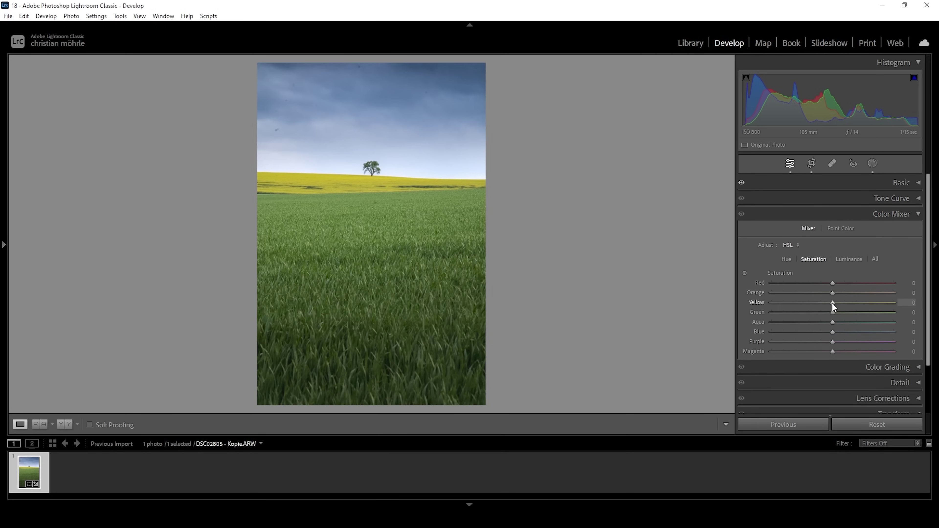
{"action": "left_click_drag", "start_coordinate": [832, 303], "coordinate": [842, 312]}
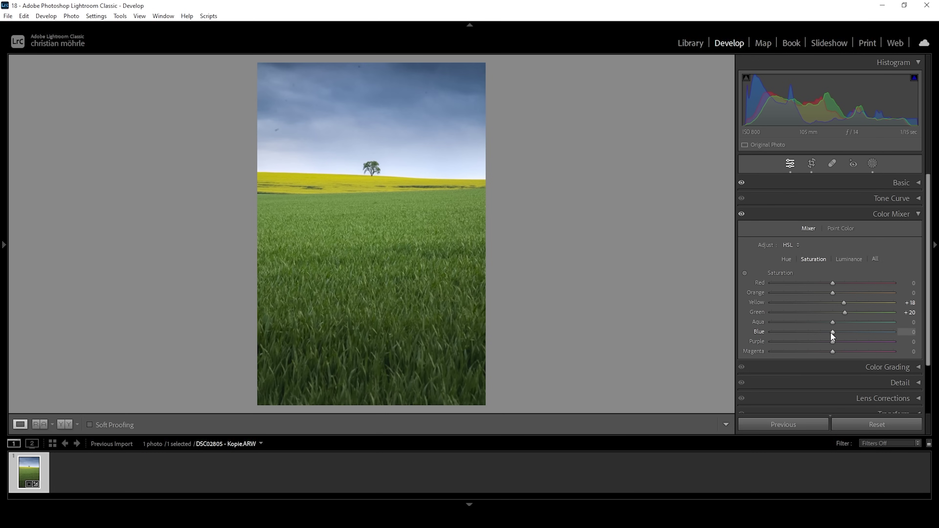
{"action": "left_click_drag", "start_coordinate": [832, 336], "coordinate": [830, 334]}
{"action": "left_click", "coordinate": [847, 259]}
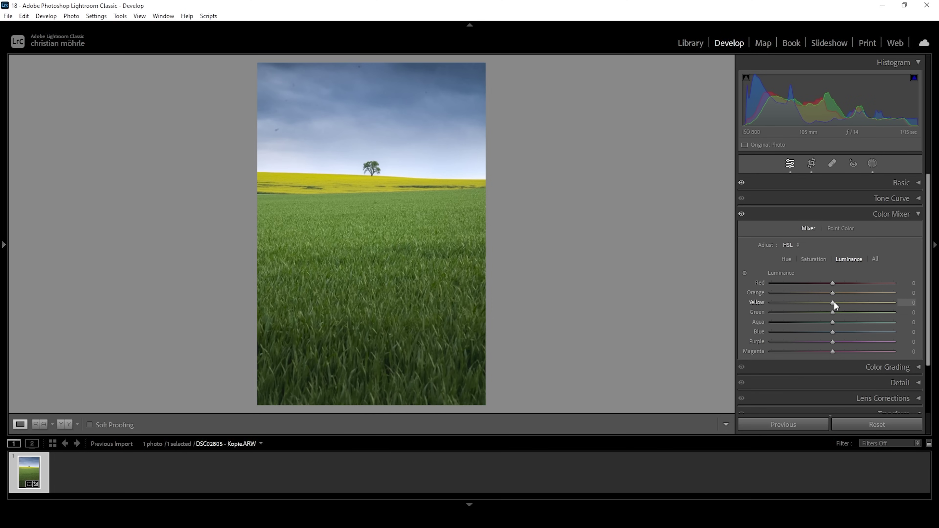
{"action": "left_click_drag", "start_coordinate": [833, 303], "coordinate": [840, 302]}
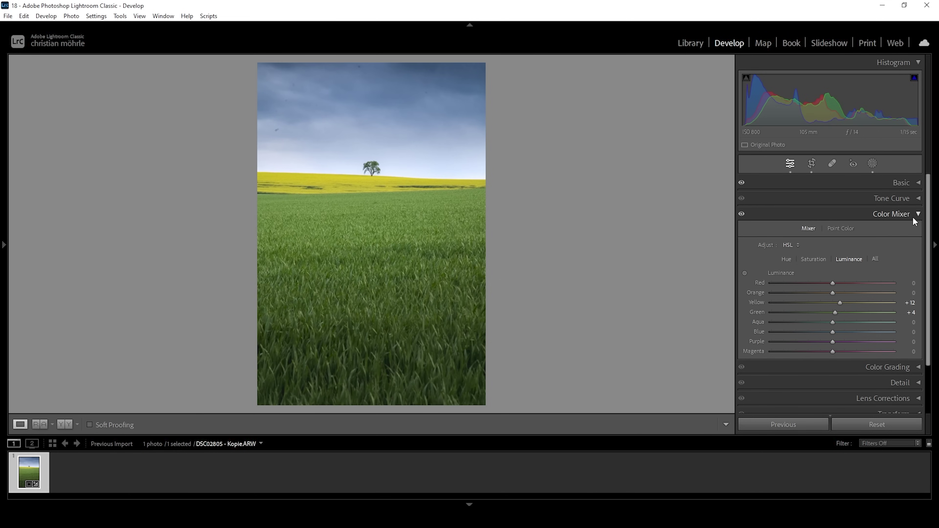
{"action": "left_click", "coordinate": [917, 214]}
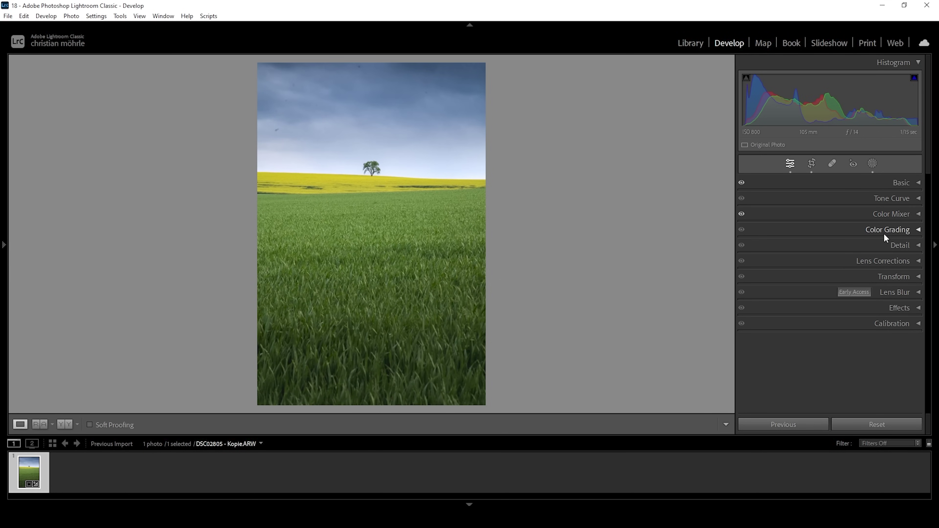
Step: Set Calibration blue primary saturation to +10 and green primary saturation to +4
{"action": "left_click", "coordinate": [898, 324]}
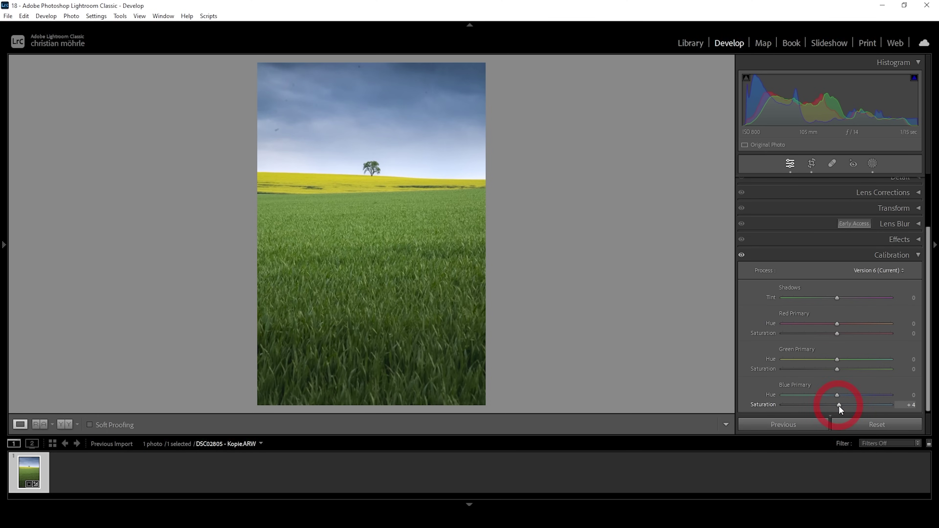
{"action": "left_click_drag", "start_coordinate": [838, 405], "coordinate": [841, 405]}
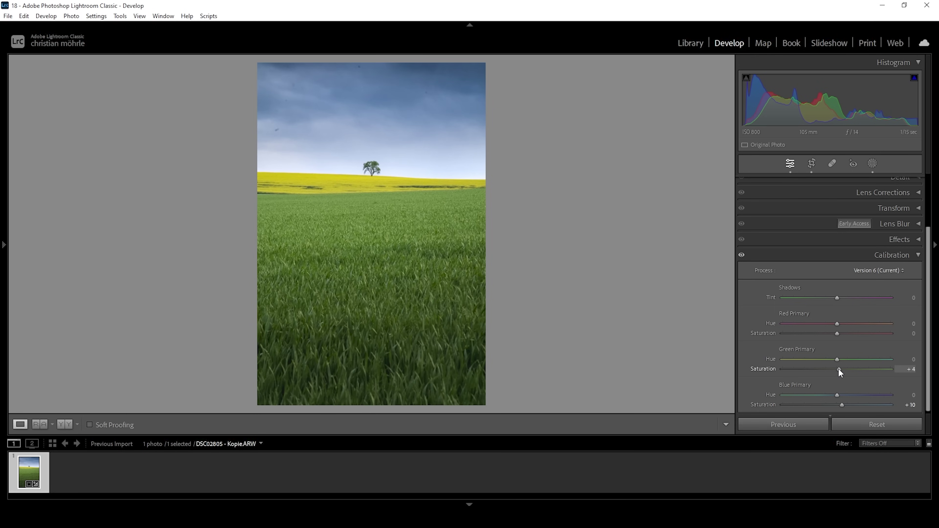
{"action": "left_click", "coordinate": [819, 256]}
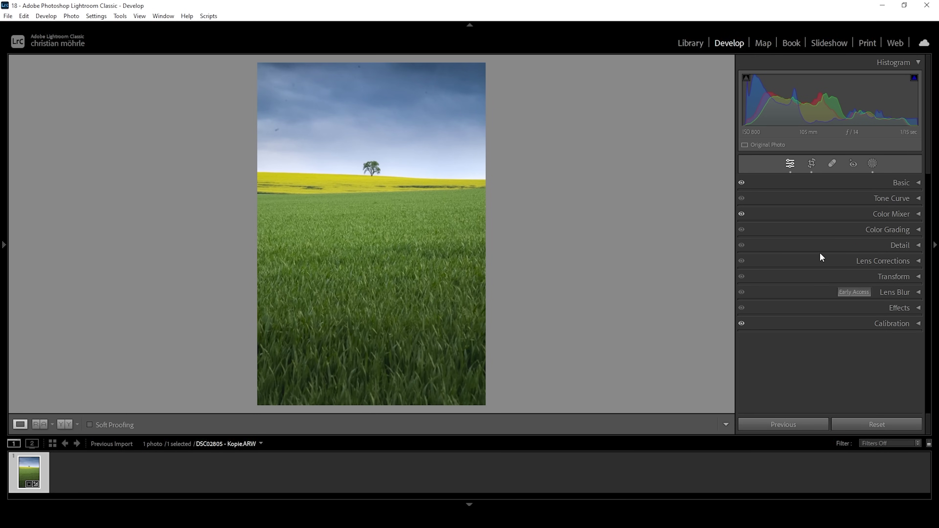
{"action": "left_click", "coordinate": [872, 244]}
Step: In the Detail panel set sharpening Radius 0.5, Detail 100, Masking 66 and Amount 67
{"action": "left_click_drag", "start_coordinate": [804, 308], "coordinate": [935, 329]}
{"action": "left_click_drag", "start_coordinate": [783, 328], "coordinate": [855, 328]}
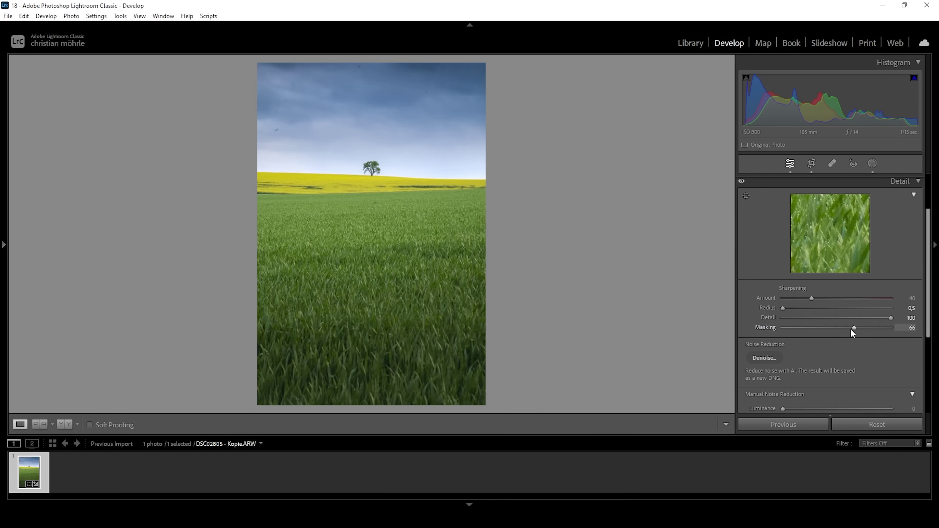
{"action": "left_click_drag", "start_coordinate": [822, 298], "coordinate": [831, 298]}
Step: Heal the dust spot in the upper sky using Spot Removal with Visualize Spots
{"action": "left_click", "coordinate": [831, 165]}
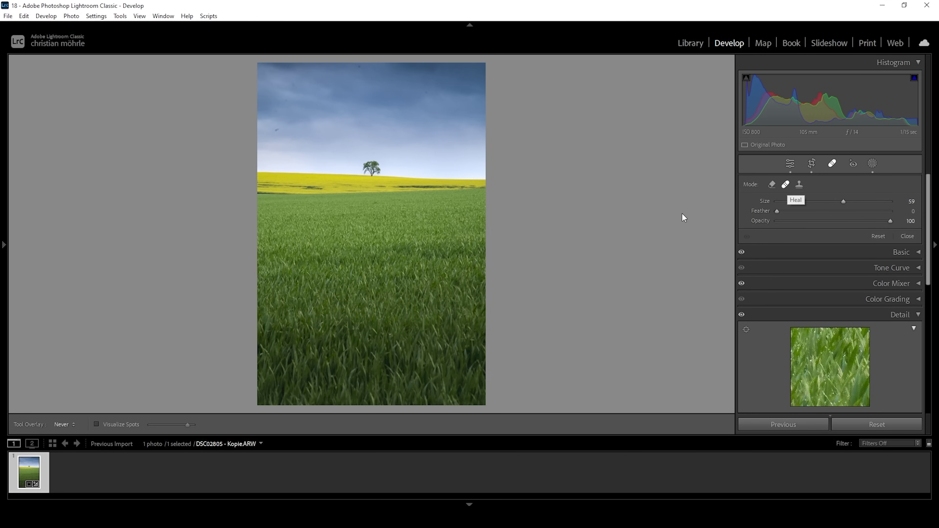
{"action": "left_click", "coordinate": [97, 424]}
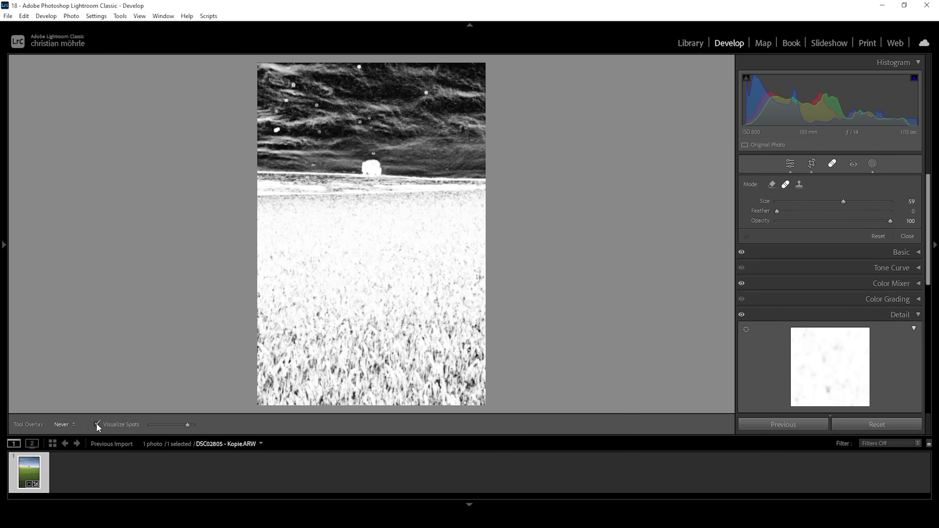
{"action": "scroll", "coordinate": [293, 107], "scroll_direction": "up", "scroll_amount": 3}
{"action": "left_click", "coordinate": [285, 101]}
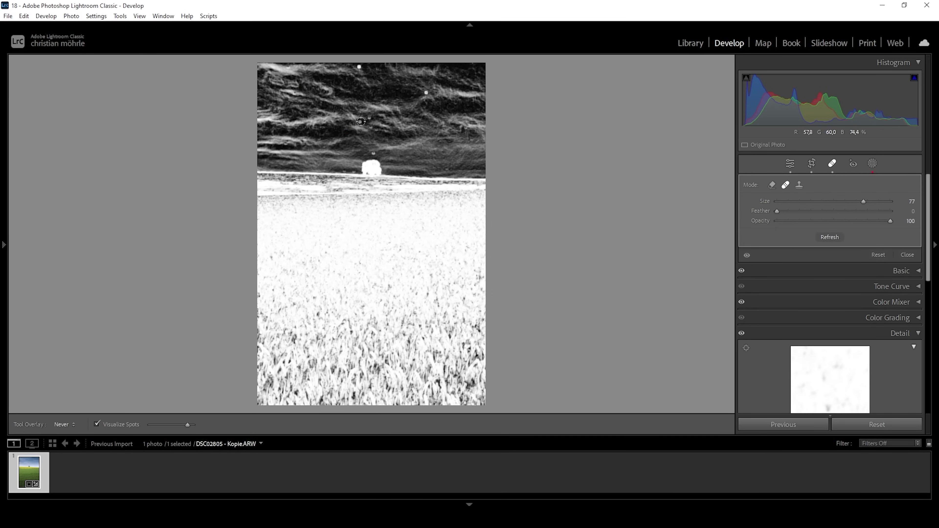
{"action": "left_click", "coordinate": [97, 424]}
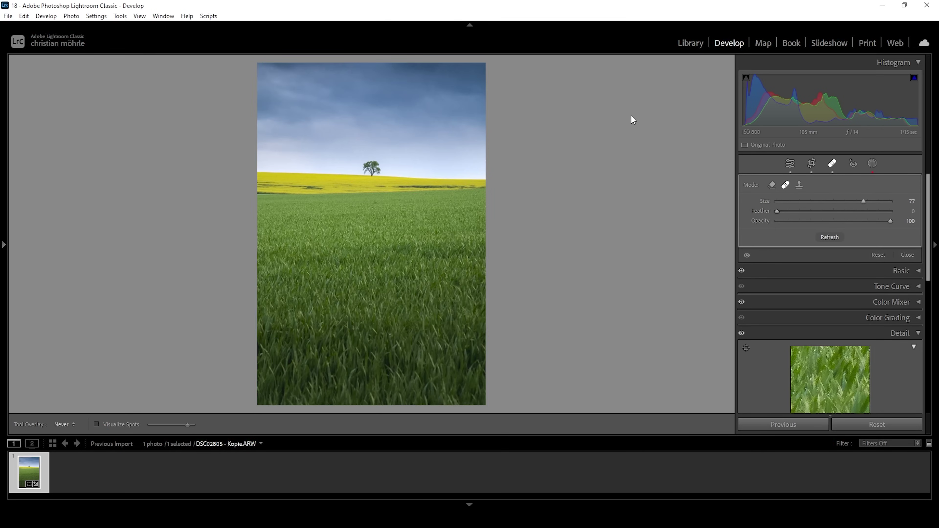